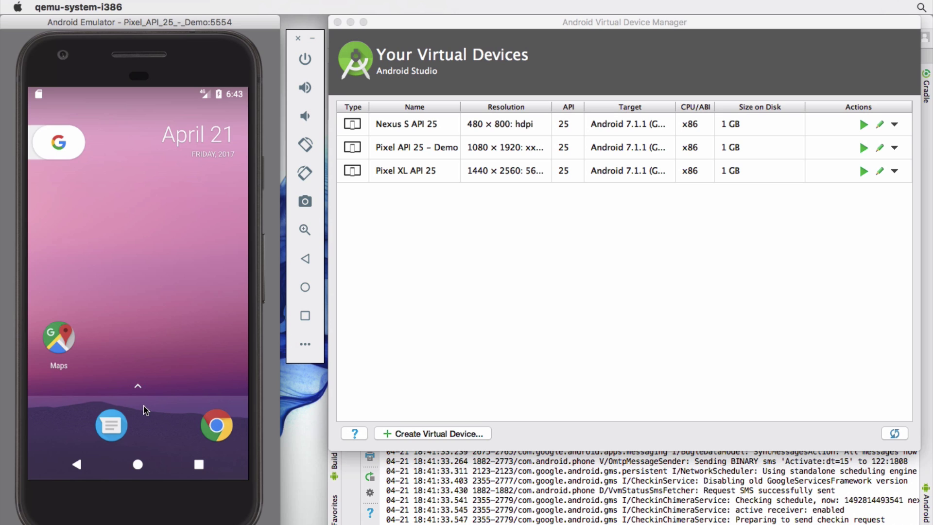
# Step: Search the phone's installed apps for Youtube, then return to the home screen
pyautogui.click(138, 386)
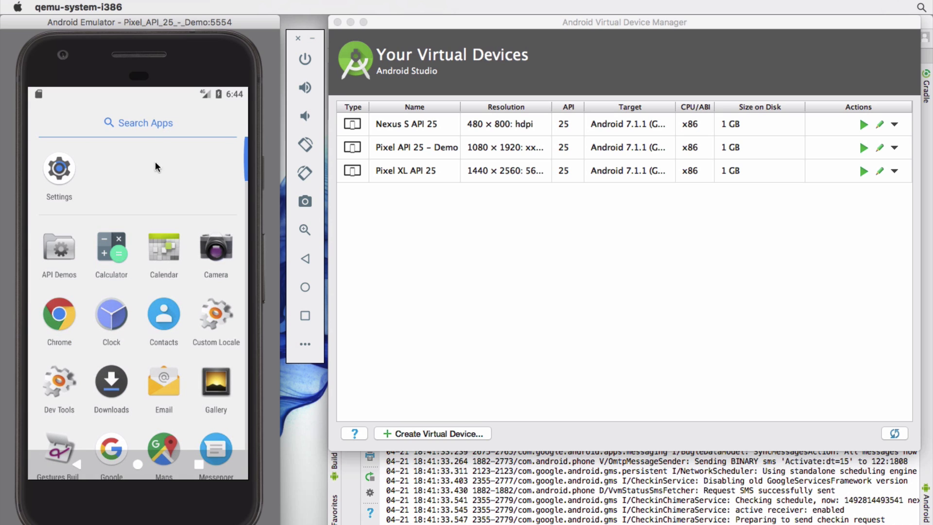
pyautogui.click(153, 122)
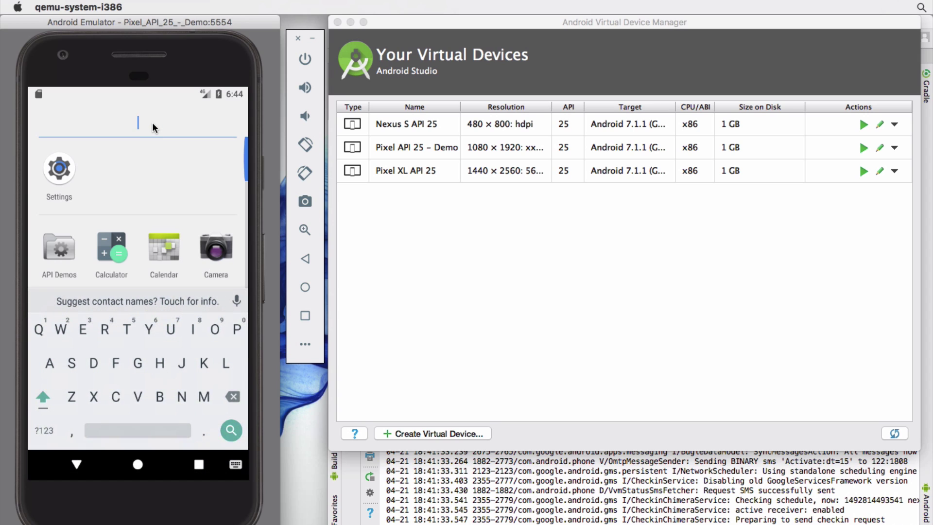
pyautogui.write('Youtube')
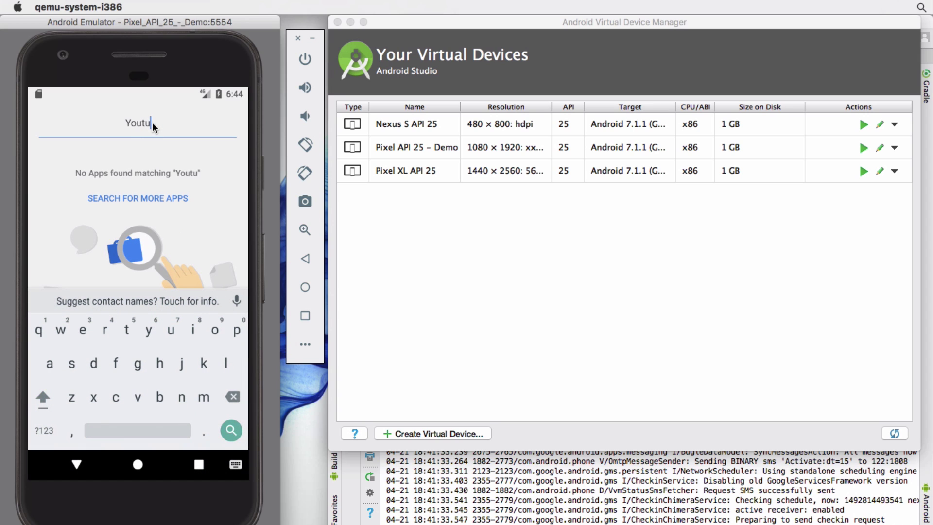
pyautogui.press('Tab')
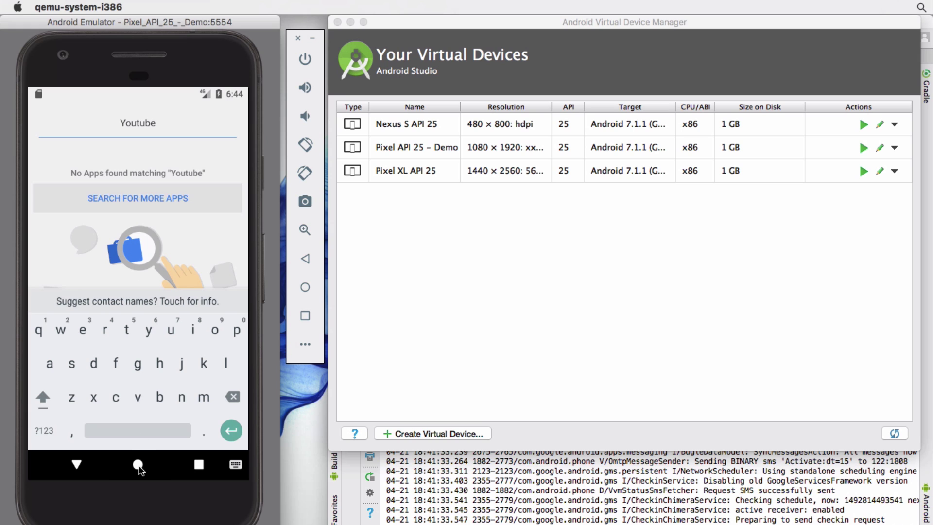
pyautogui.click(139, 467)
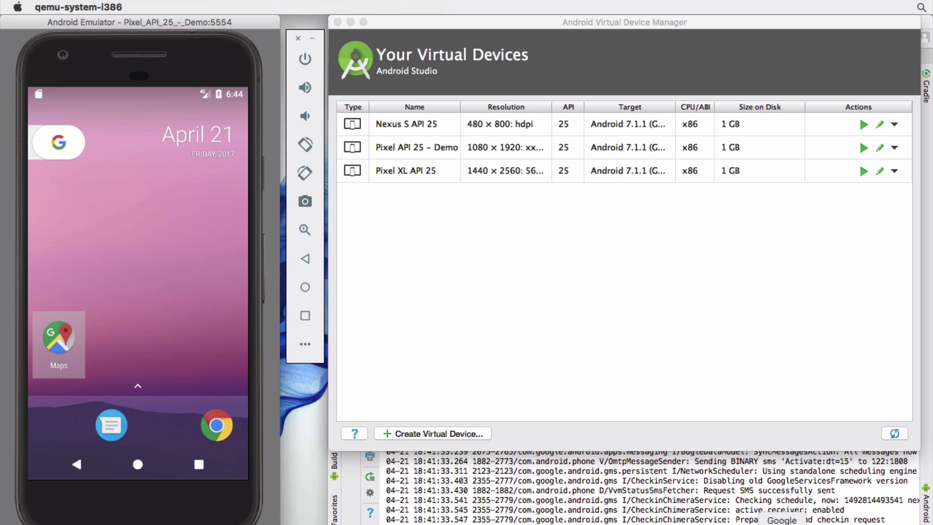
# Step: Google 'youtube apk for android' and open the 'YouTube APKs - APKMirror' result
pyautogui.click(786, 523)
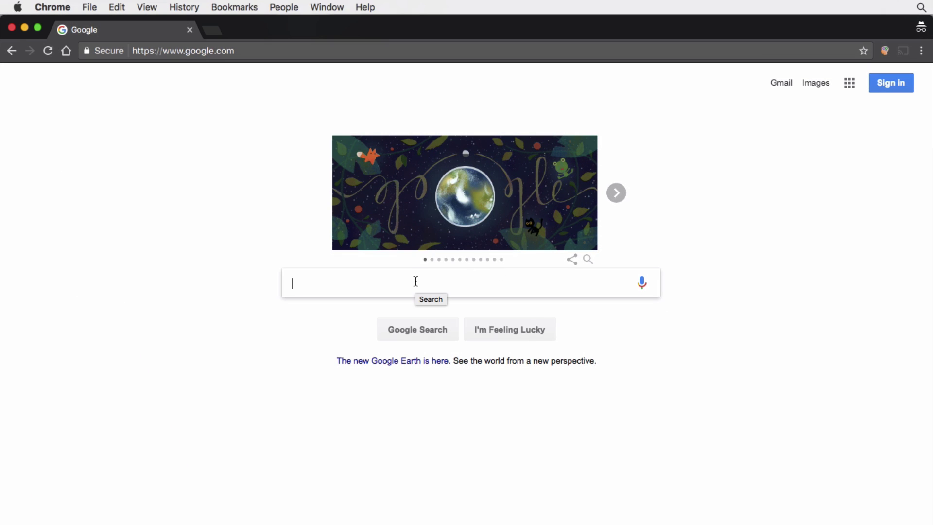
pyautogui.write('youtube apk for ')
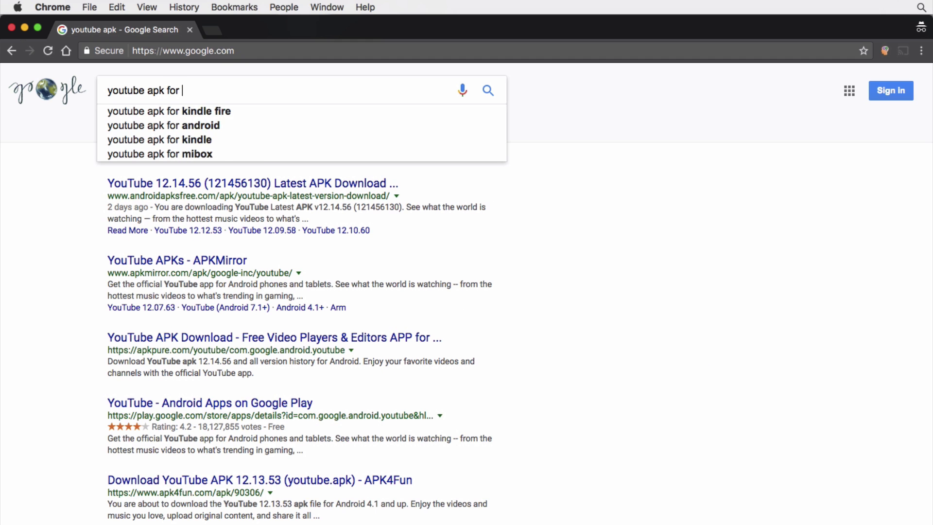
pyautogui.write('android')
pyautogui.press('Return')
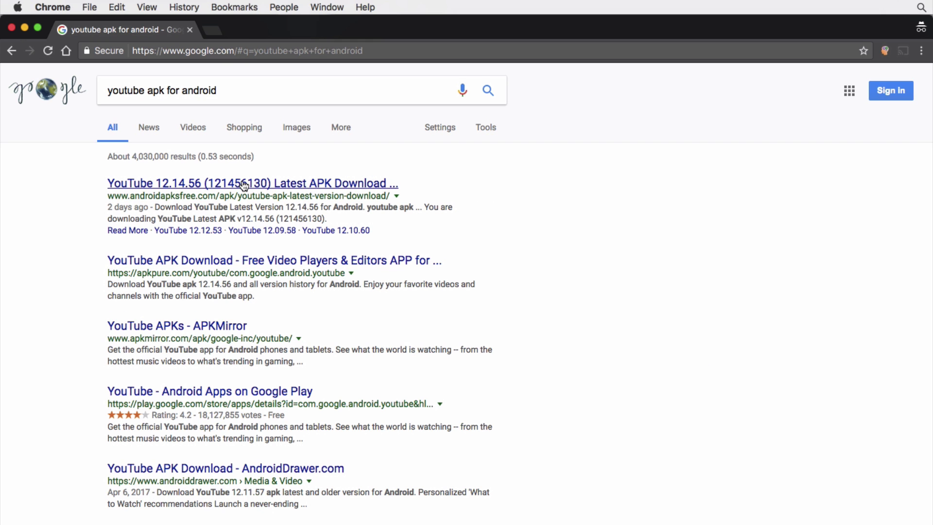
pyautogui.click(206, 329)
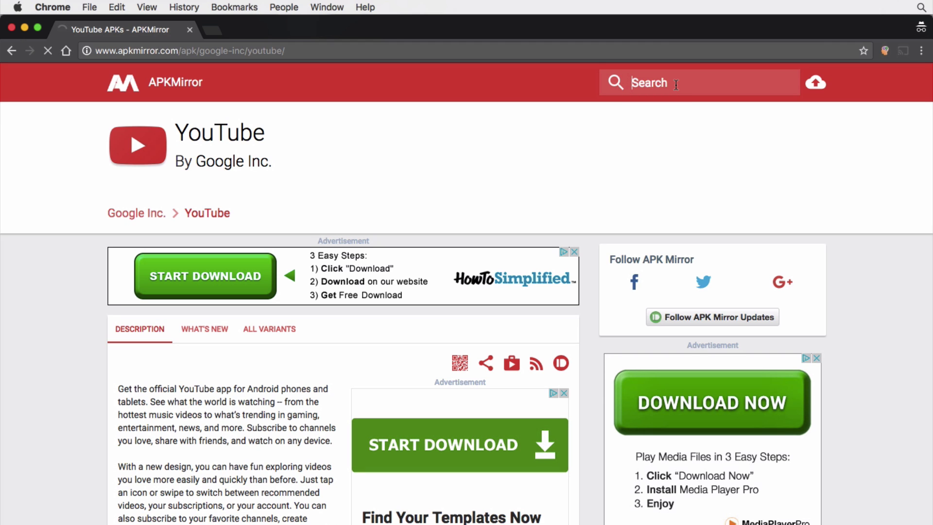
# Step: Search APKMirror for 'youtube' and open the YouTube 12.15.54 release with its 10 variants
pyautogui.write('youtube')
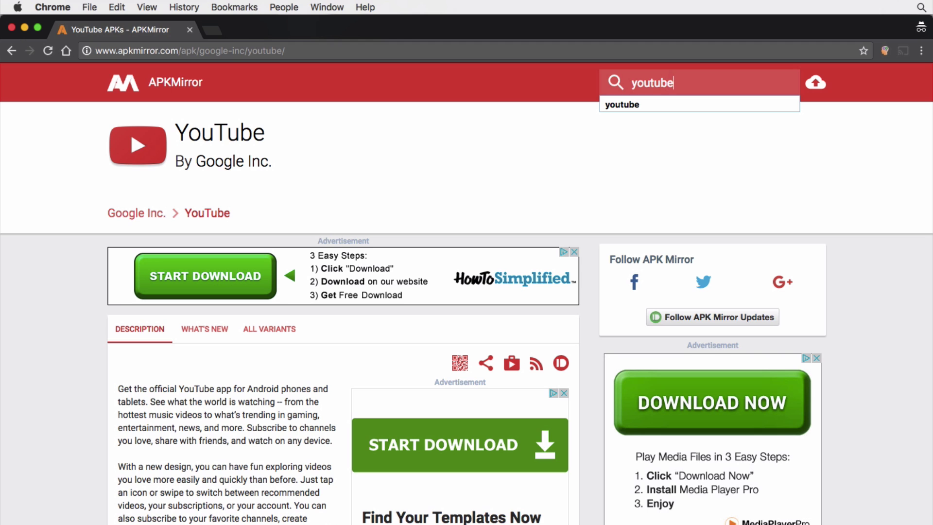
pyautogui.press('Return')
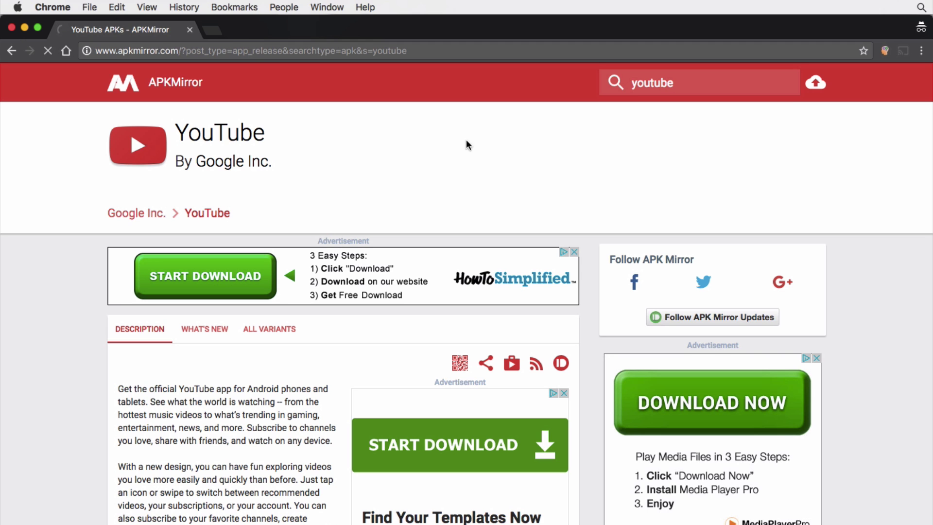
pyautogui.scroll(-3, 73, 316)
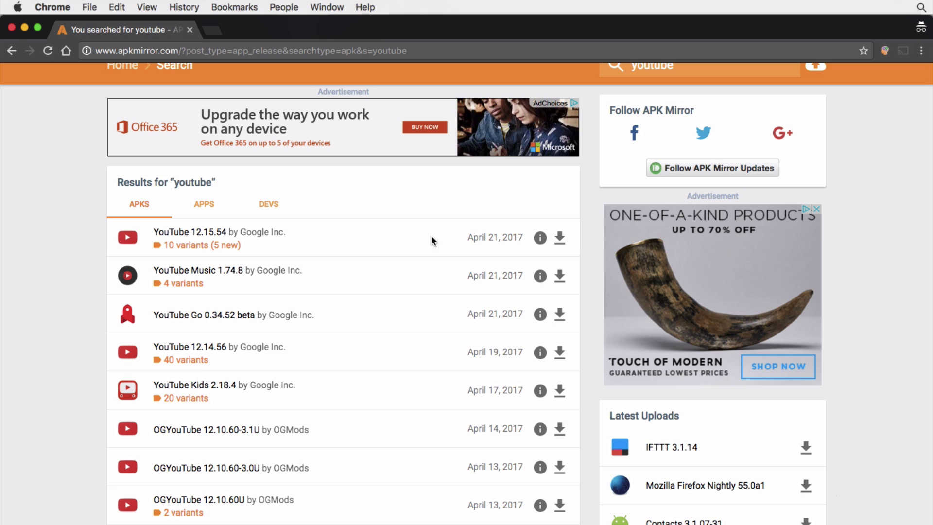
pyautogui.click(214, 246)
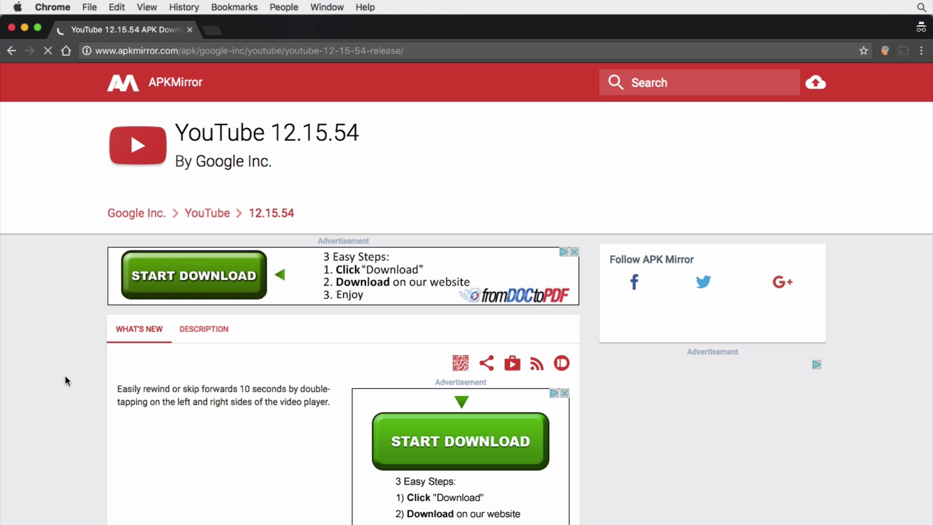
# Step: Scroll the 12.15.54 variants table and All Releases list, finding only arm and arm64 builds
pyautogui.scroll(-6, 67, 380)
pyautogui.scroll(-5, 65, 374)
pyautogui.scroll(-2, 76, 284)
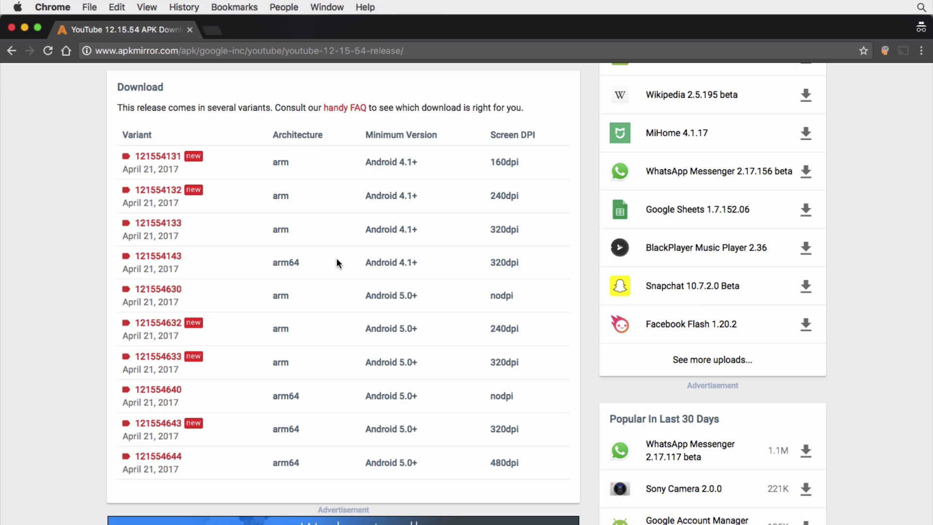
pyautogui.scroll(-15, 295, 351)
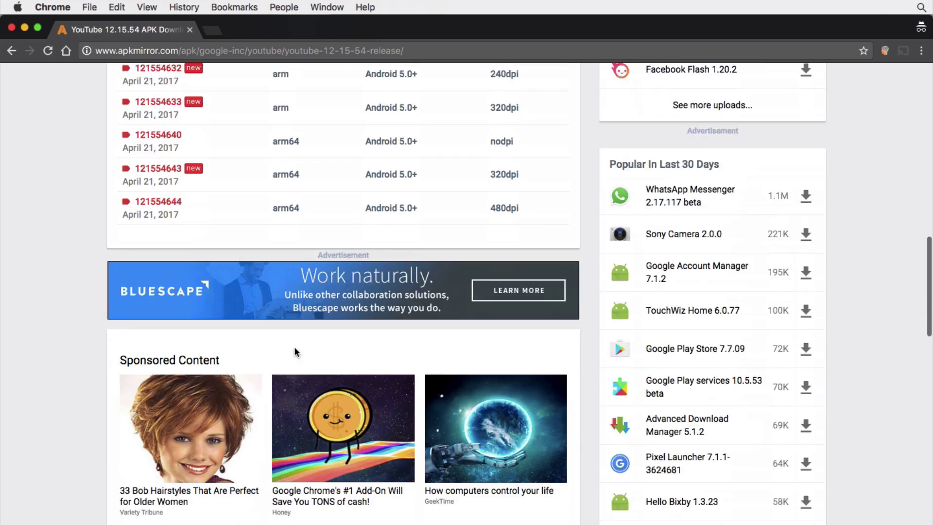
pyautogui.scroll(-5, 295, 351)
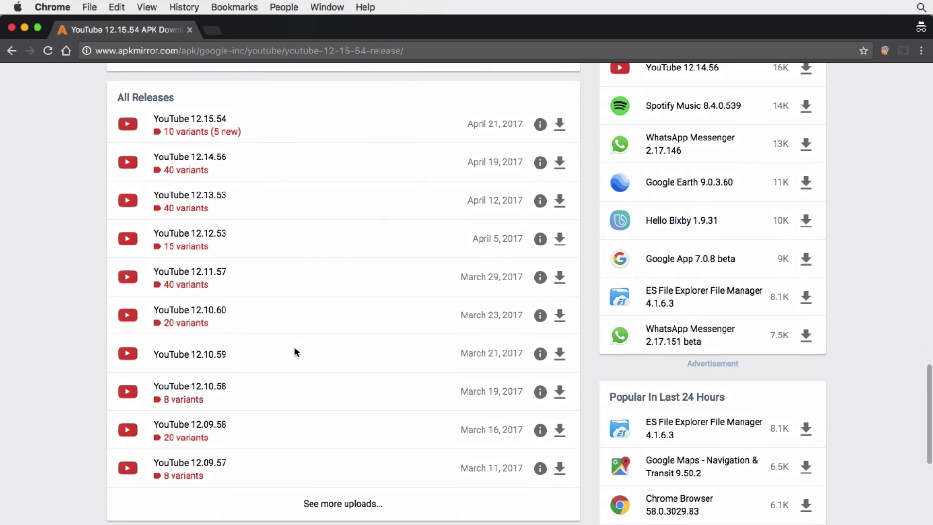
pyautogui.scroll(15, 295, 351)
pyautogui.scroll(2, 295, 351)
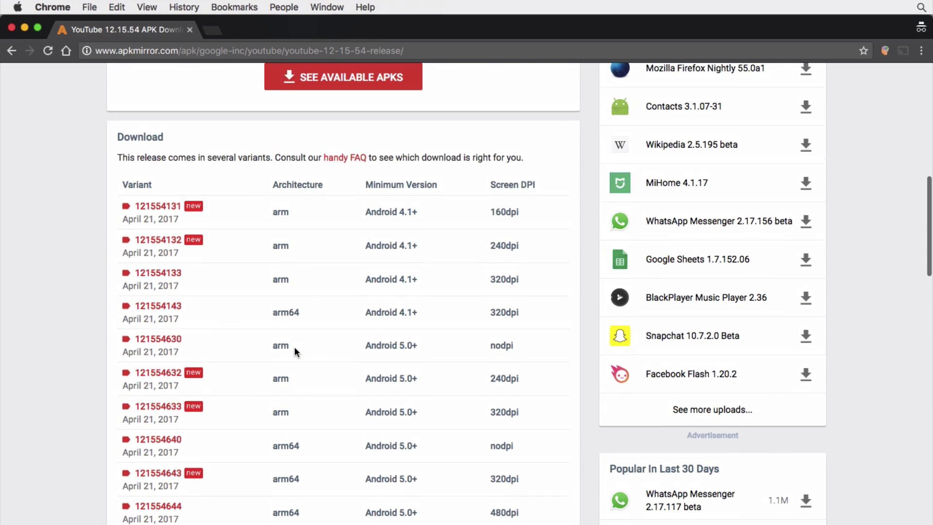
pyautogui.press('super+bracketleft')
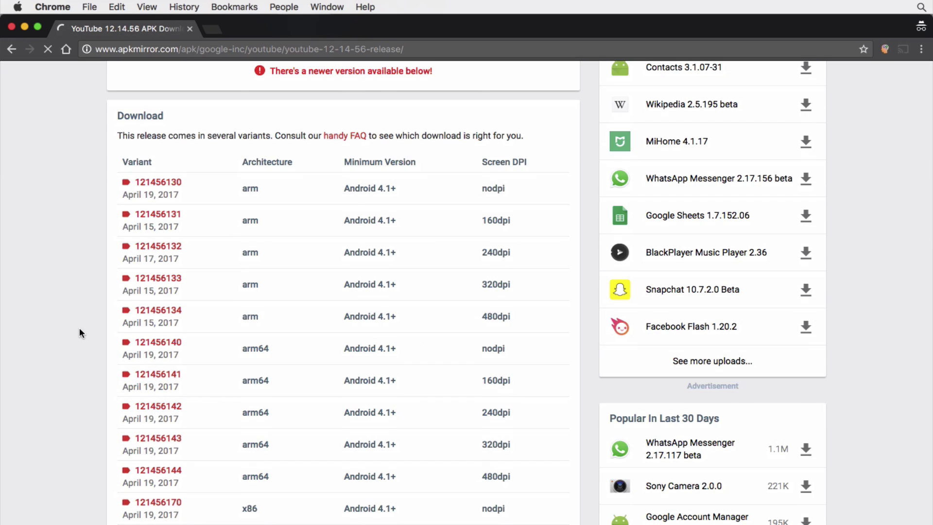
pyautogui.scroll(-5, 80, 333)
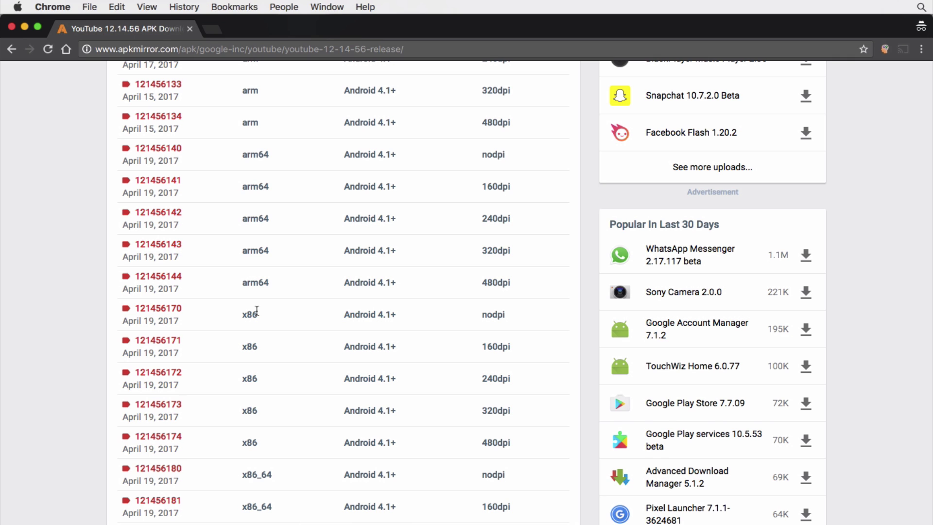
pyautogui.scroll(5, 257, 313)
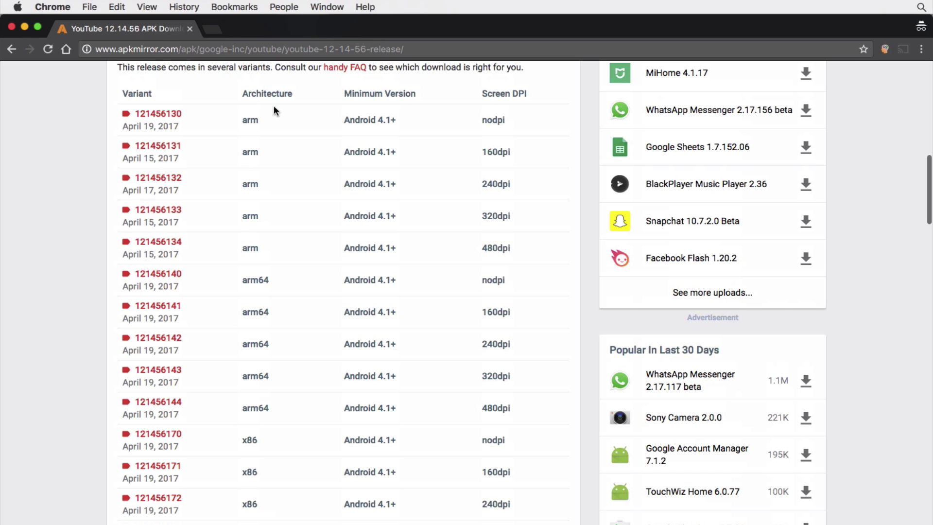
pyautogui.scroll(-1, 262, 281)
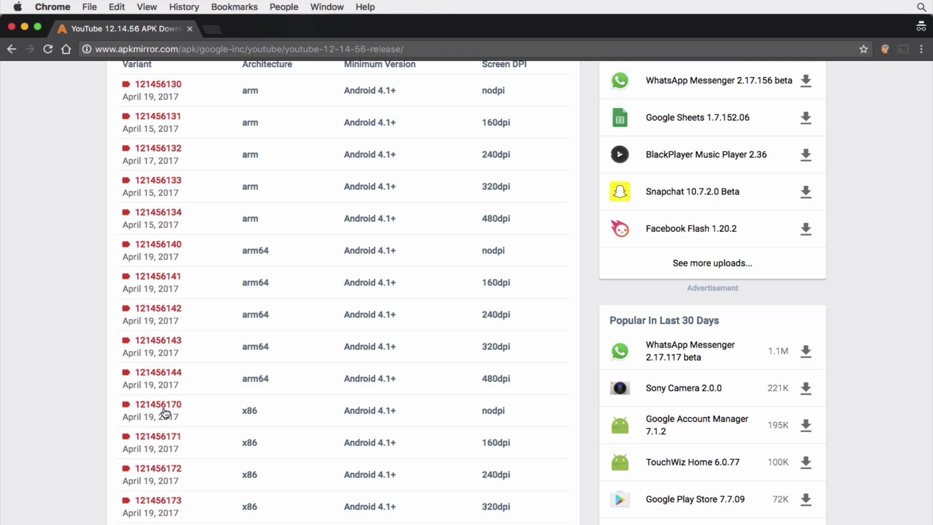
# Step: Download the YouTube 12.14.56 x86 nodpi APK (variant 121456170), then restore the Google Drive window
pyautogui.click(168, 409)
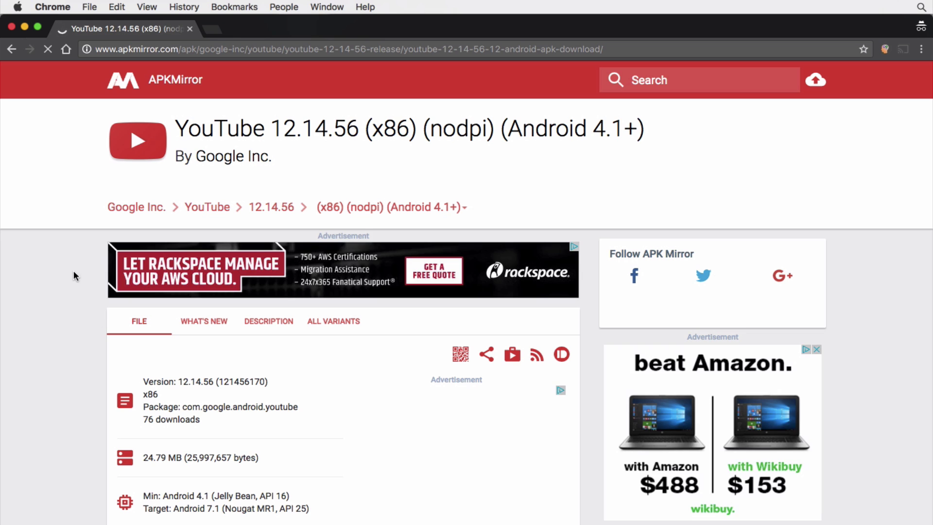
pyautogui.scroll(-5, 74, 273)
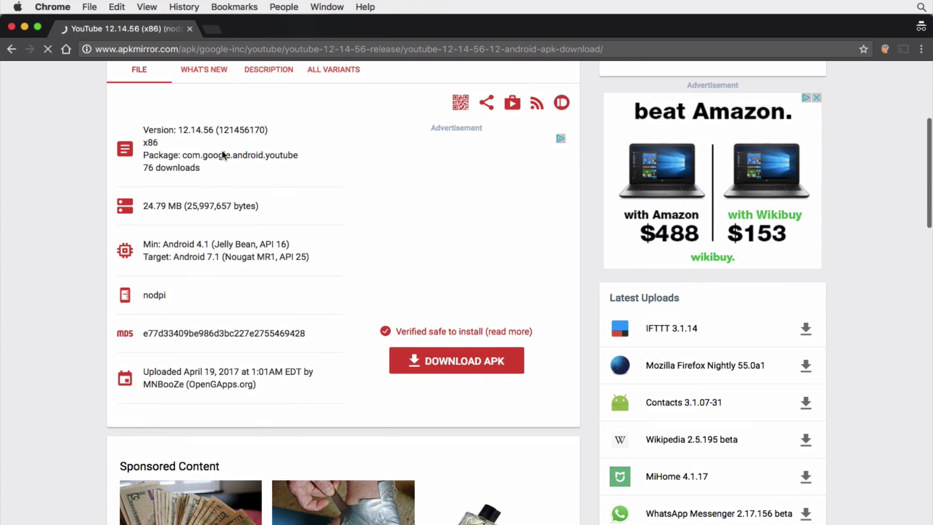
pyautogui.scroll(-1, 343, 408)
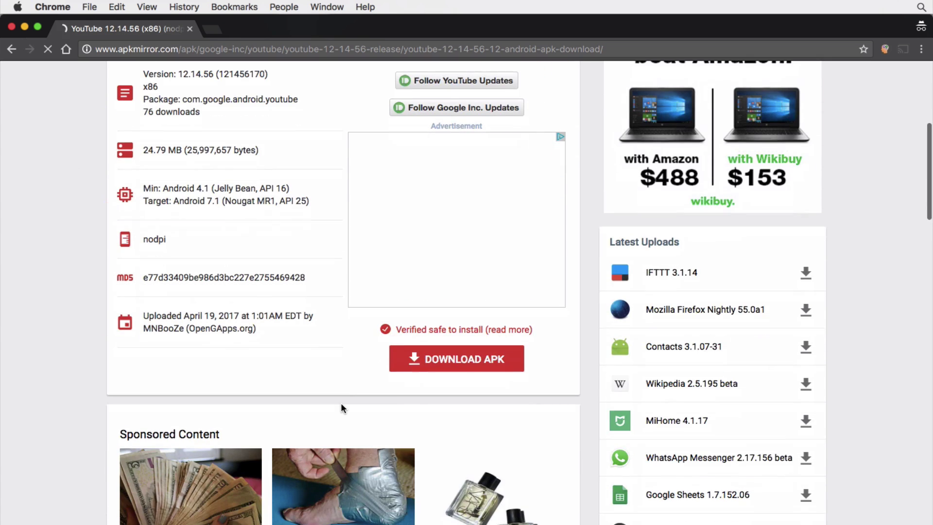
pyautogui.click(459, 369)
pyautogui.click(461, 368)
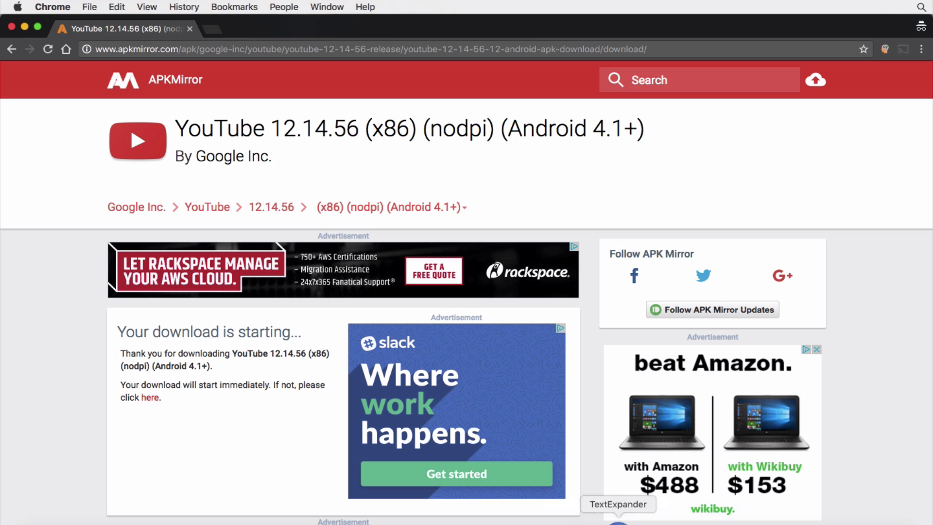
pyautogui.click(762, 520)
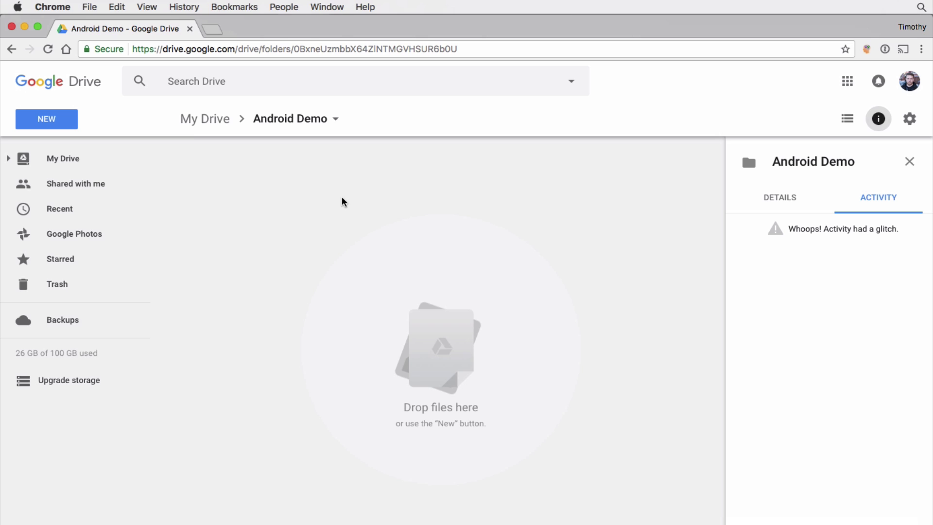
# Step: Upload the downloaded YouTube apk from Downloads into the Android Demo Drive folder
pyautogui.click(55, 125)
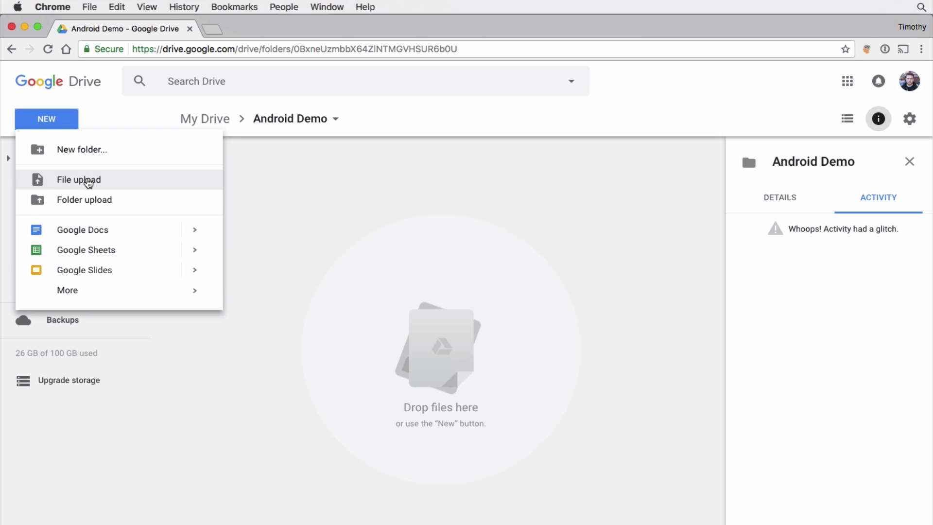
pyautogui.click(88, 183)
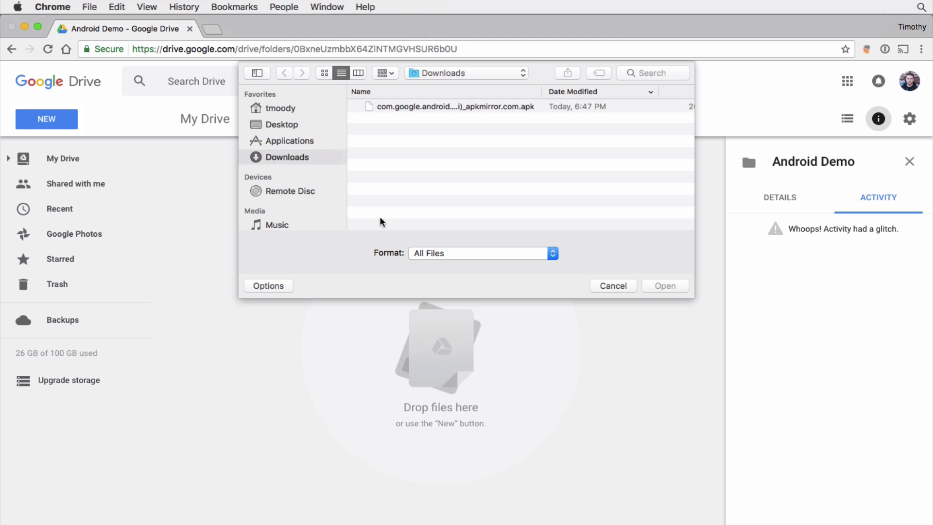
pyautogui.click(455, 107)
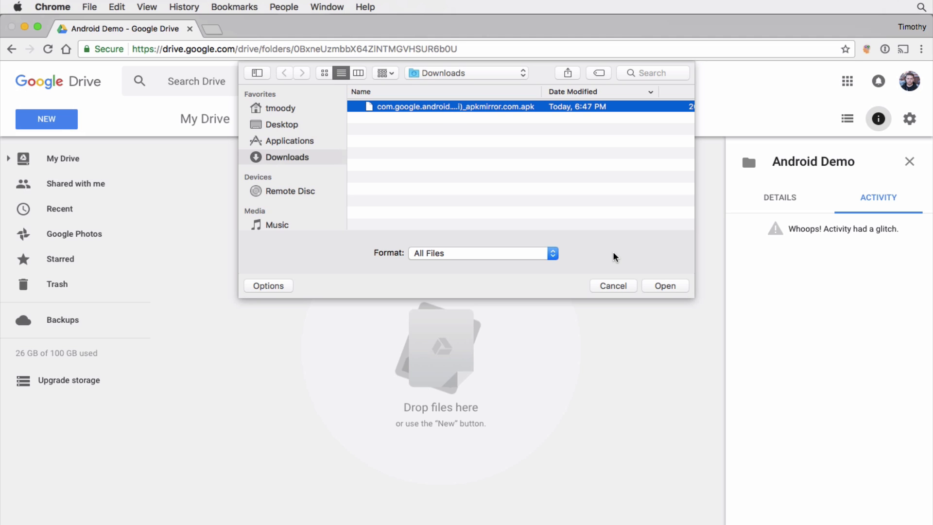
pyautogui.click(648, 286)
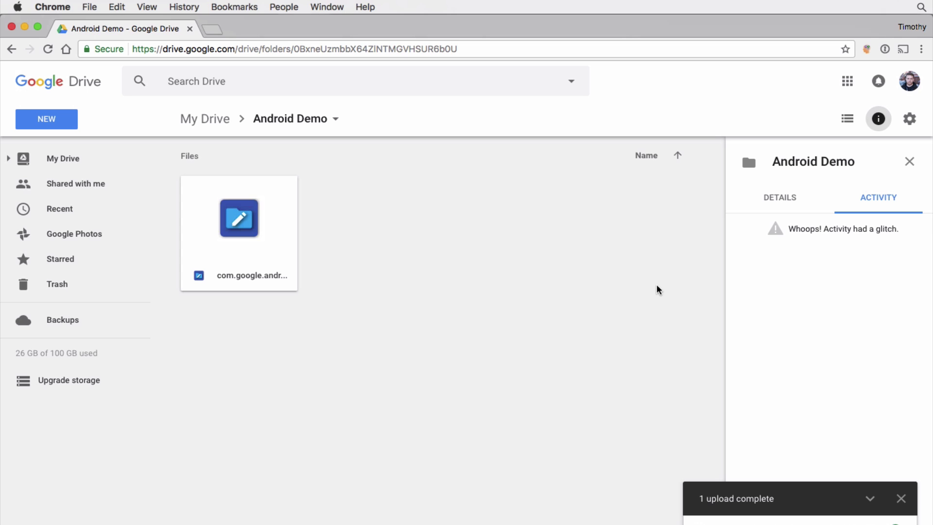
# Step: Enable a shareable link for the uploaded apk and copy its drive.google.com/open URL
pyautogui.click(285, 217)
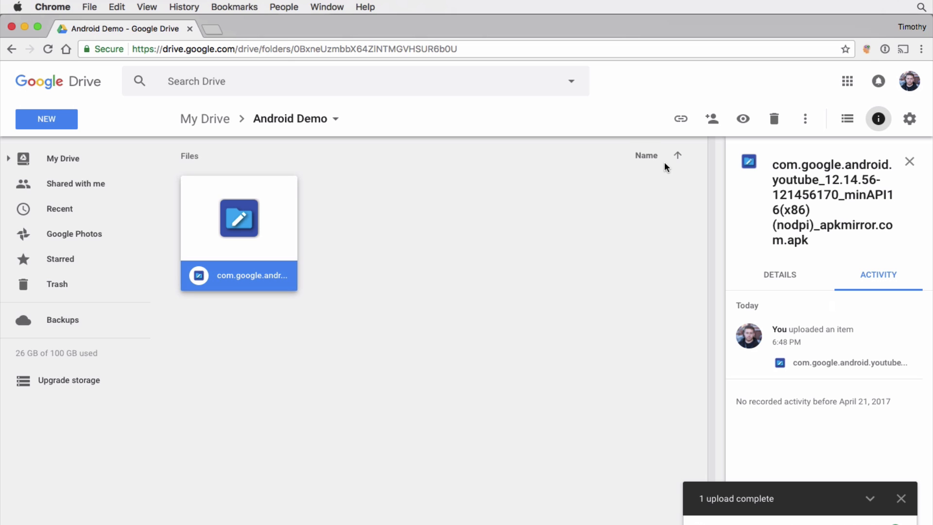
pyautogui.click(680, 122)
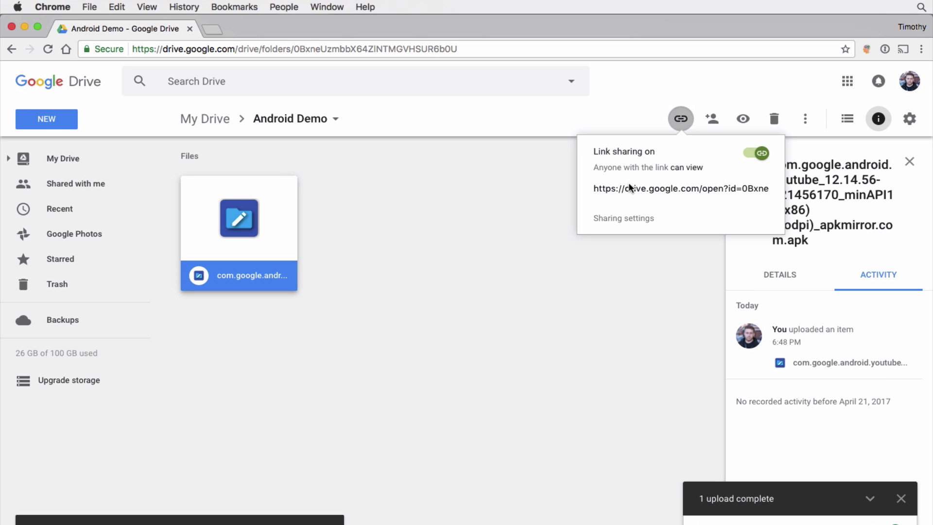
pyautogui.click(691, 192)
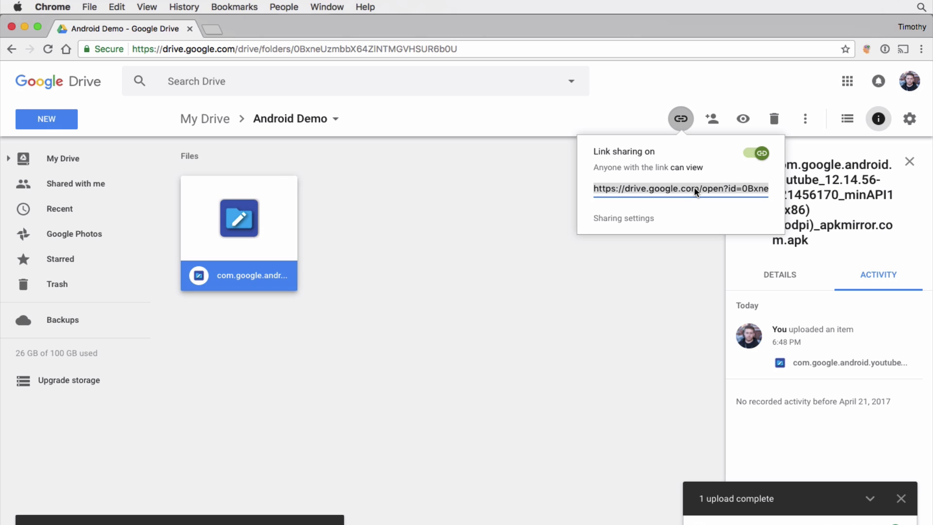
pyautogui.press('super+c')
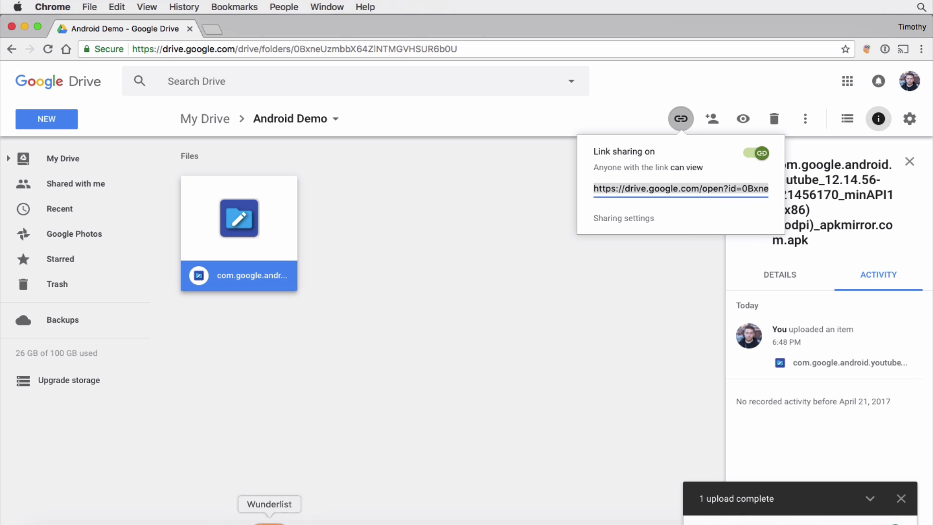
# Step: Minimize Drive, search 'google url shortner' in a new incognito tab, and open goo.gl
pyautogui.click(25, 27)
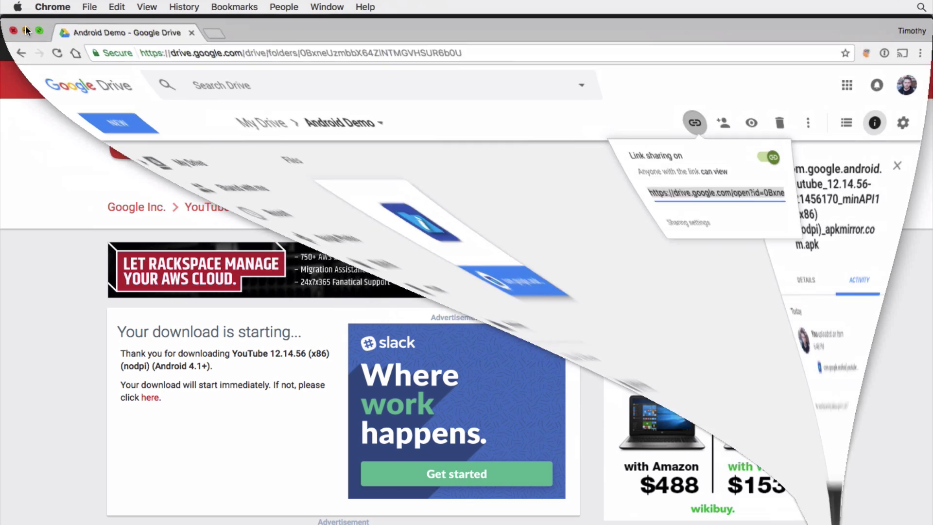
pyautogui.click(215, 31)
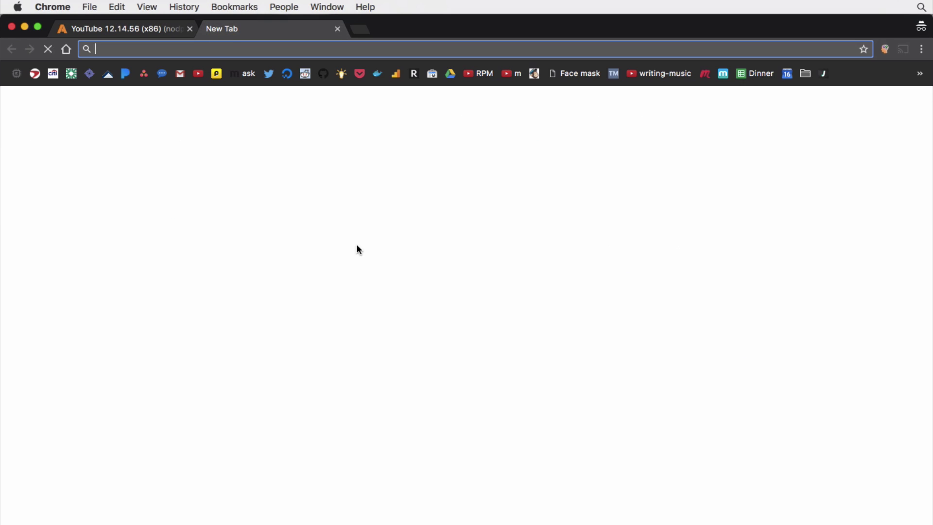
pyautogui.write('google u')
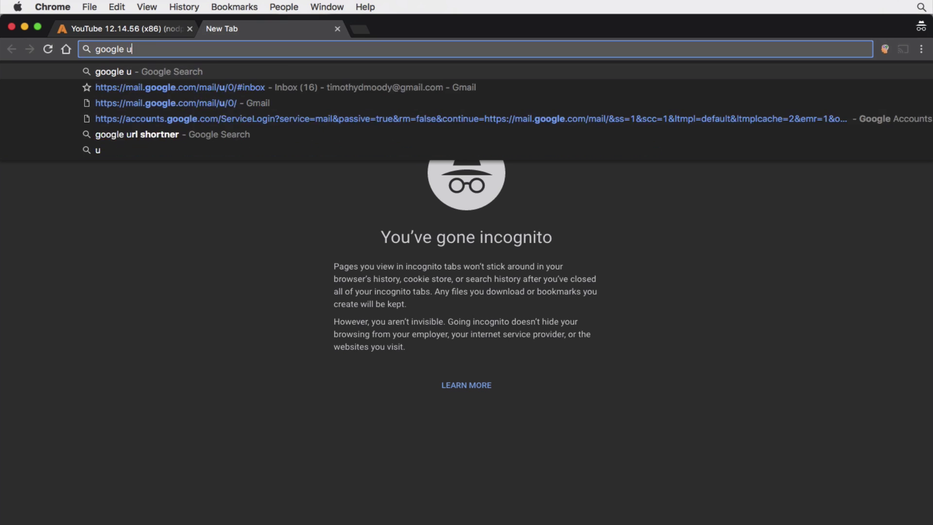
pyautogui.write('rl shortner')
pyautogui.press('Return')
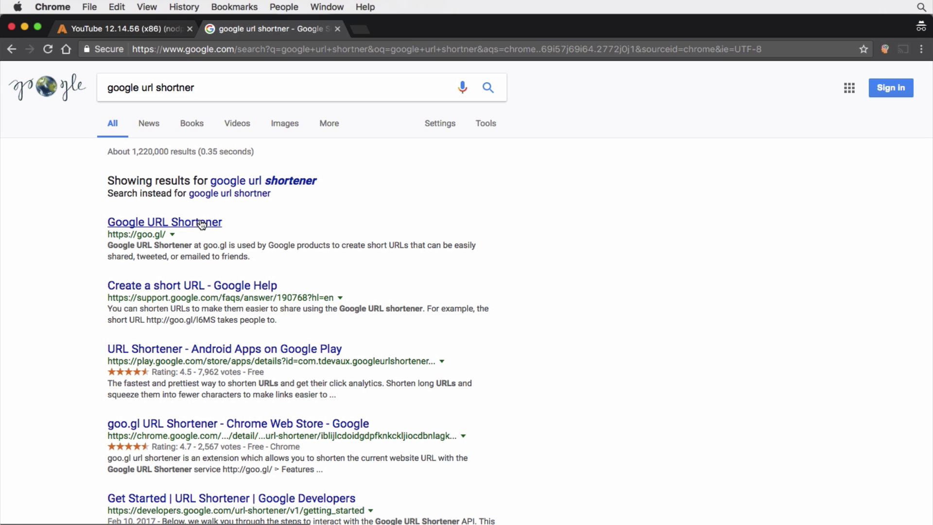
pyautogui.click(204, 223)
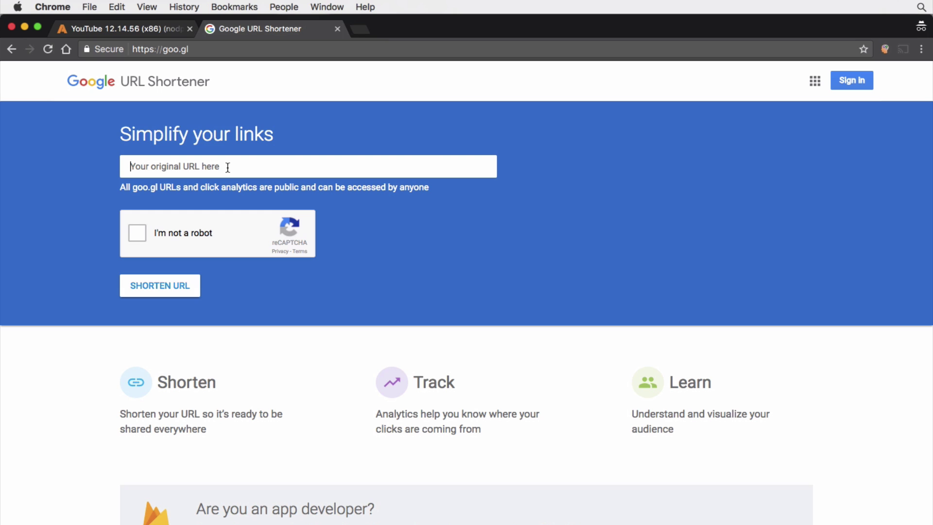
# Step: Shorten the pasted Drive link to goo.gl/98K1py and narrow Chrome to reveal the emulator
pyautogui.press('super+v')
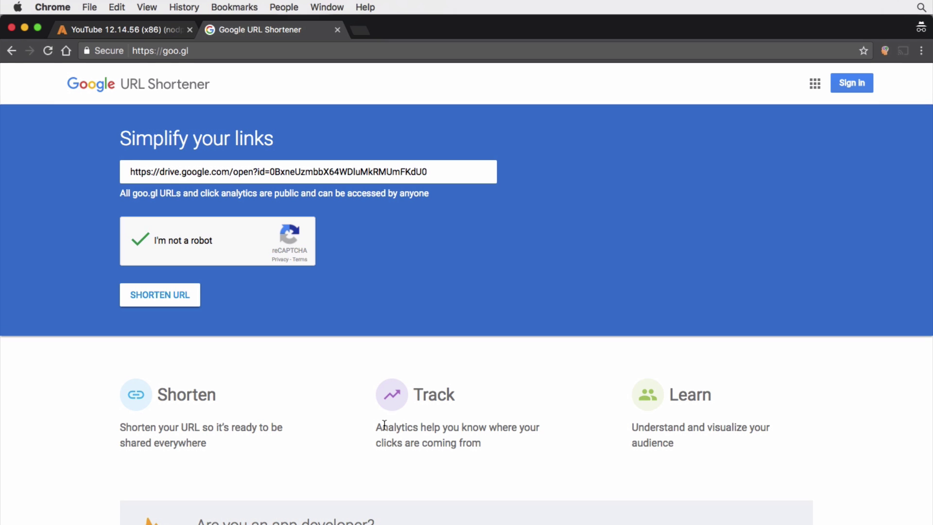
pyautogui.click(170, 295)
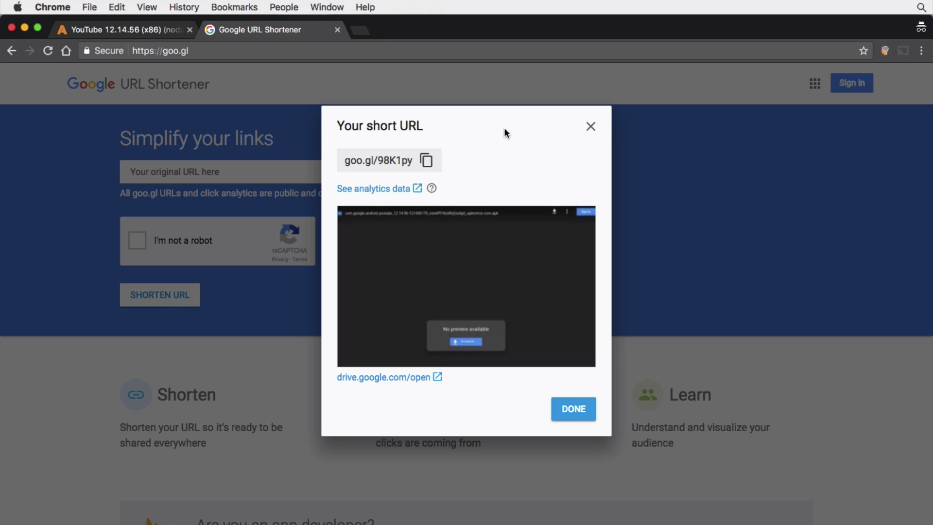
pyautogui.moveTo(503, 127); pyautogui.dragTo(374, 129)
pyautogui.click(410, 139)
pyautogui.moveTo(1, 227); pyautogui.dragTo(330, 253)
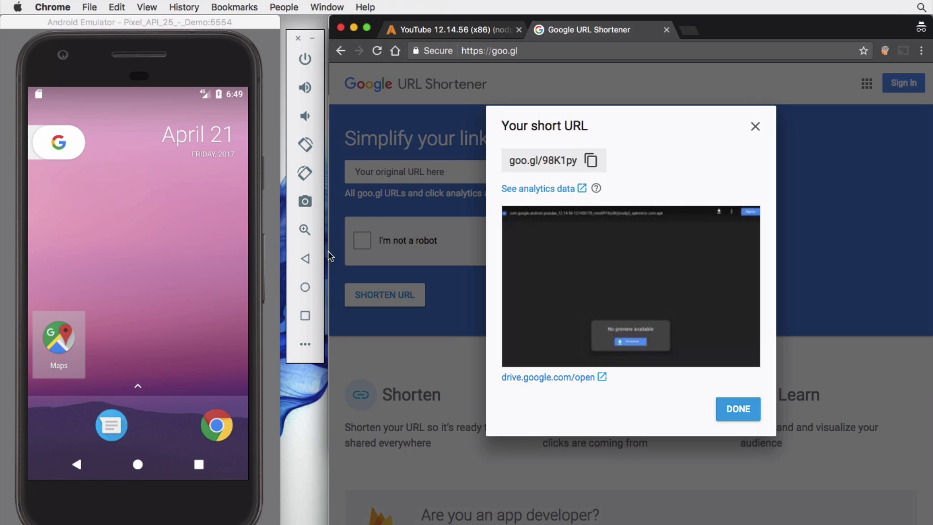
# Step: Launch Chrome on the emulated phone, accept its terms, skip sign-in, and focus the address box
pyautogui.click(196, 31)
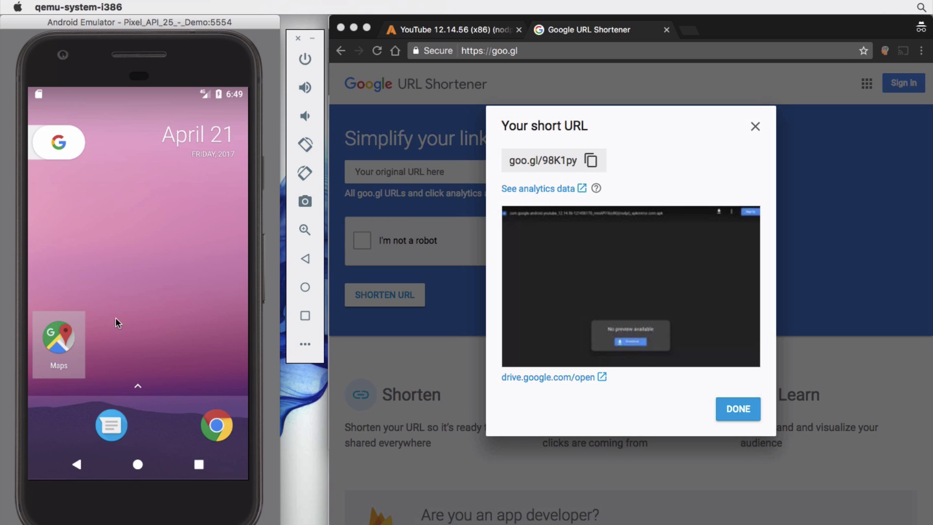
pyautogui.click(66, 146)
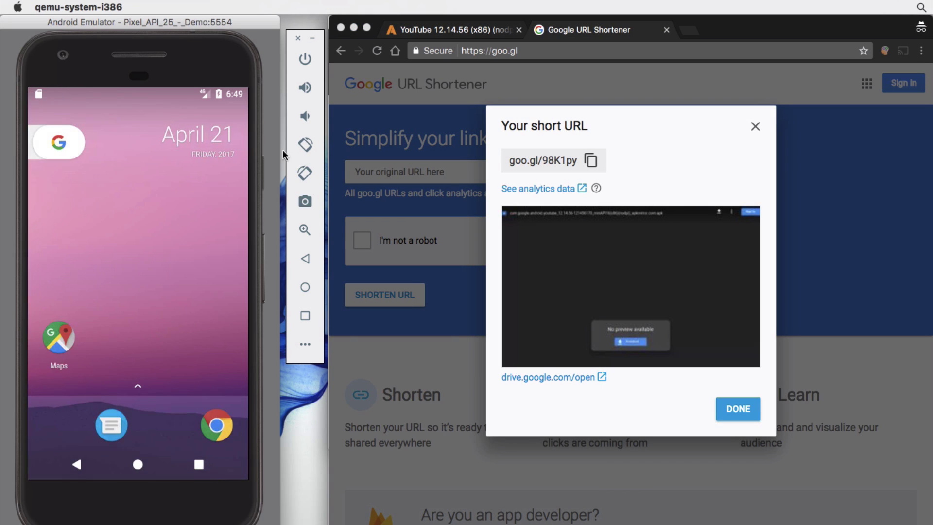
pyautogui.click(225, 427)
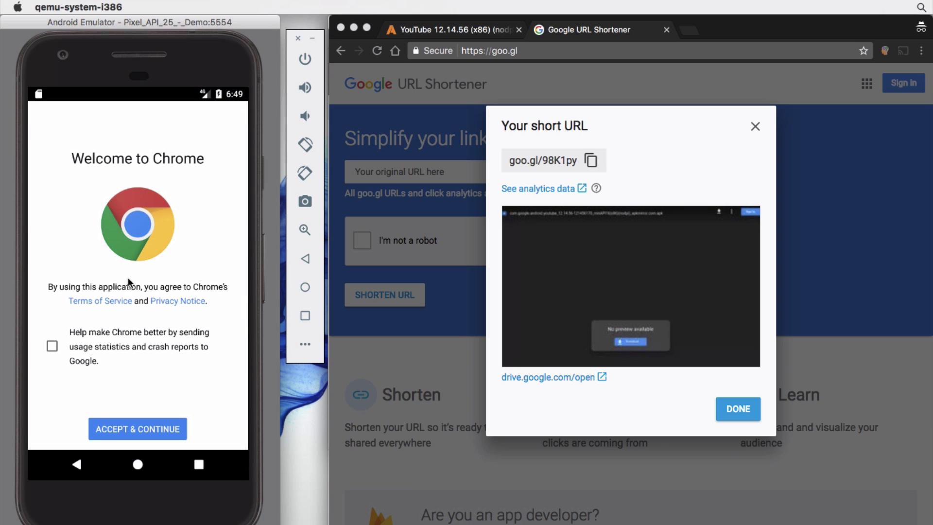
pyautogui.click(129, 428)
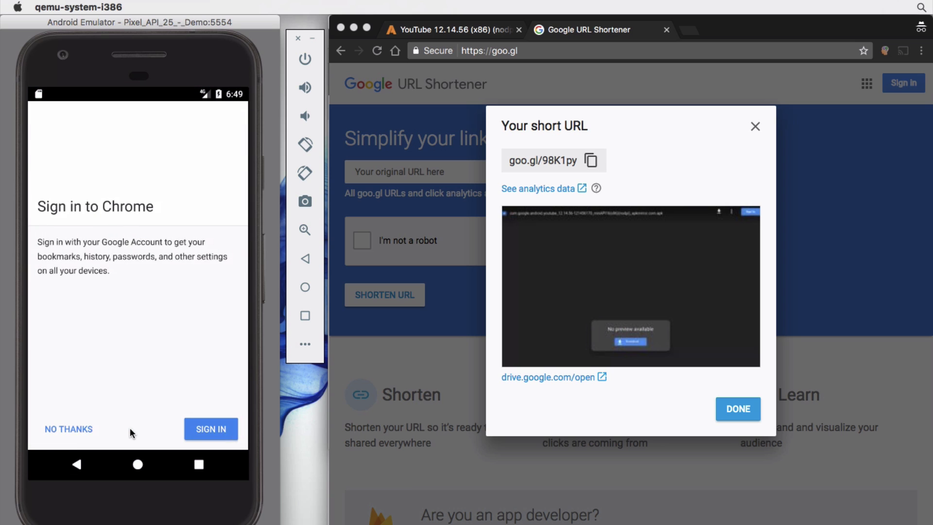
pyautogui.click(83, 431)
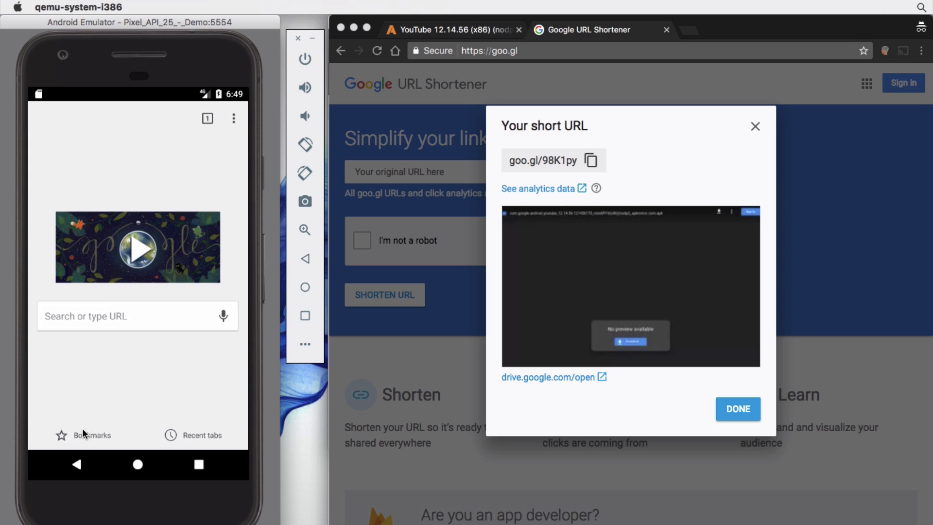
pyautogui.click(116, 317)
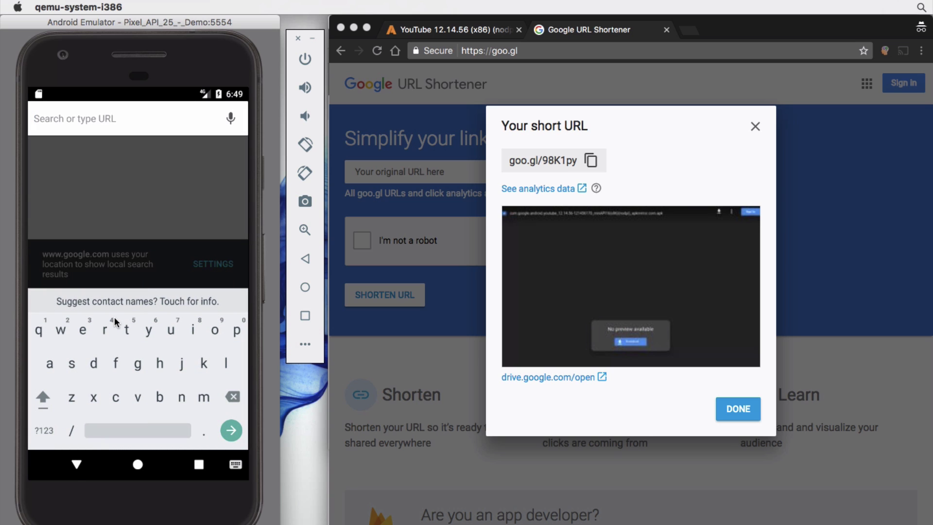
# Step: Load goo.gl/98K1py in the phone's Chrome and tap Download on the Drive apk page
pyautogui.write('goo')
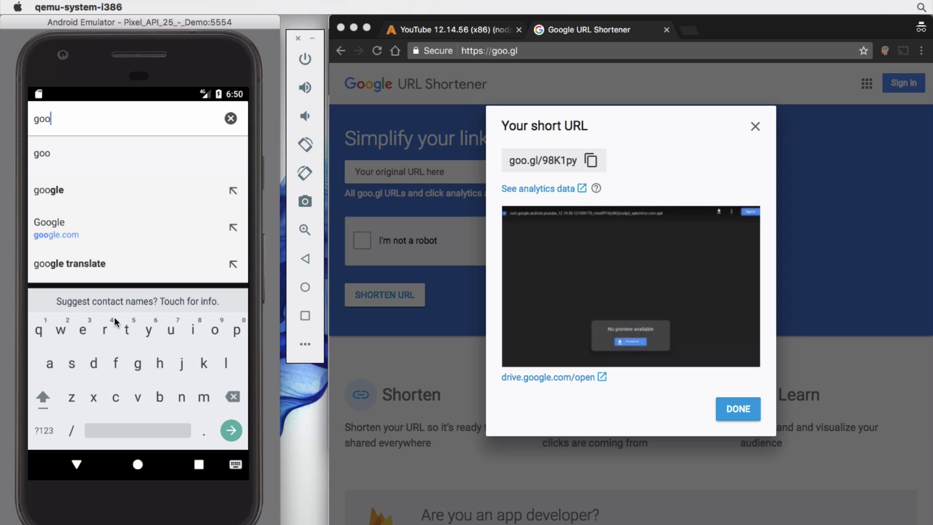
pyautogui.write('.gl/98K1py')
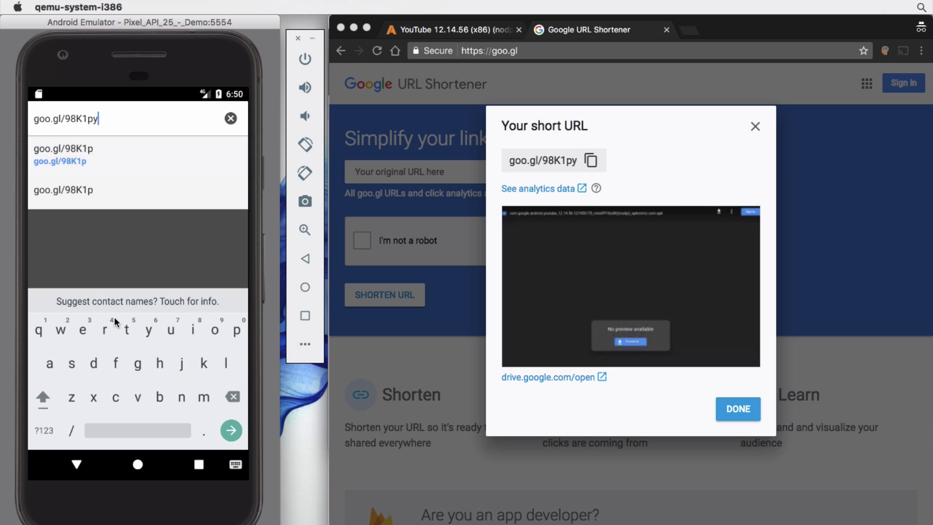
pyautogui.press('Return')
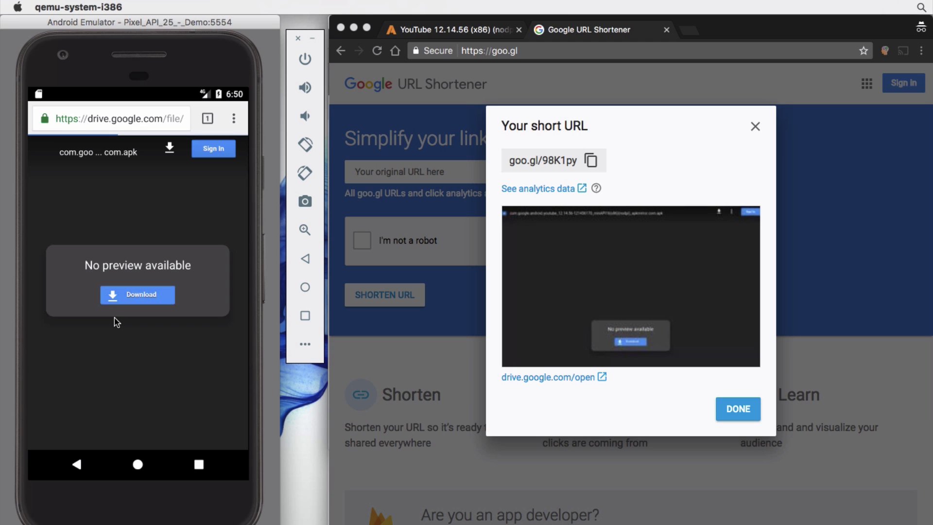
pyautogui.click(141, 294)
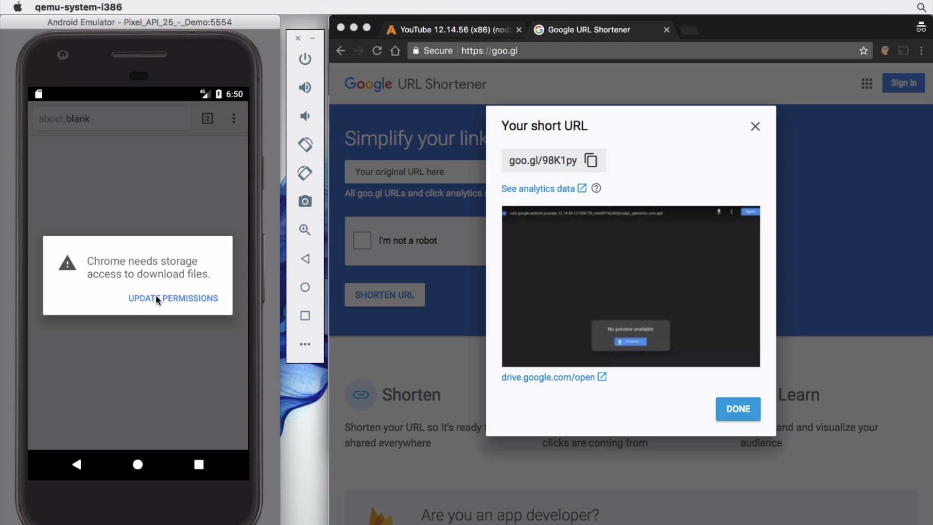
# Step: Grant Chrome storage permission on the emulated phone so the YouTube 12.14.56 x86 APK download completes
pyautogui.click(157, 299)
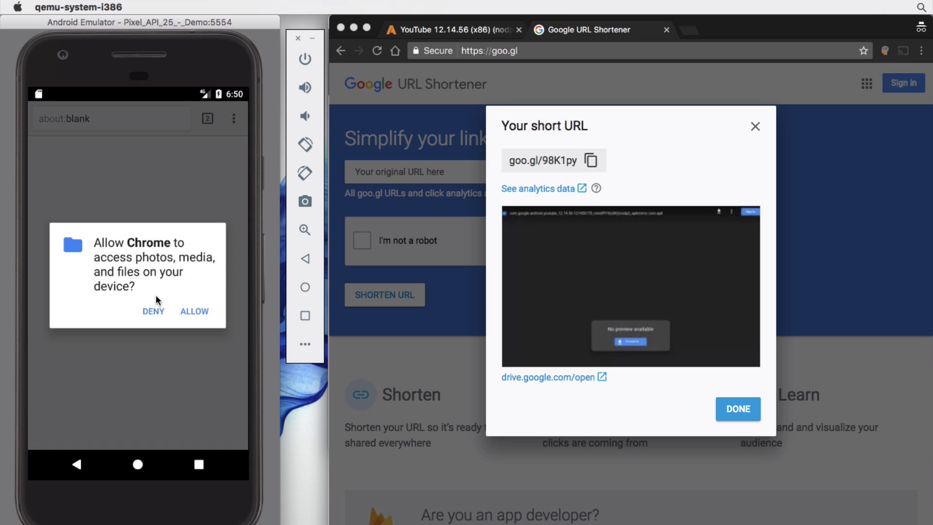
pyautogui.click(197, 311)
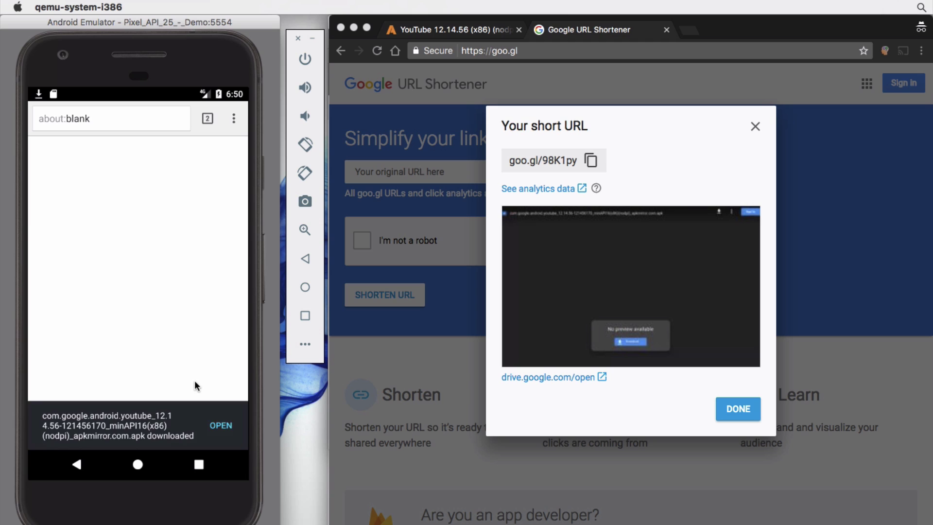
# Step: Install the downloaded YouTube APK and launch the app to its Home feed
pyautogui.click(221, 426)
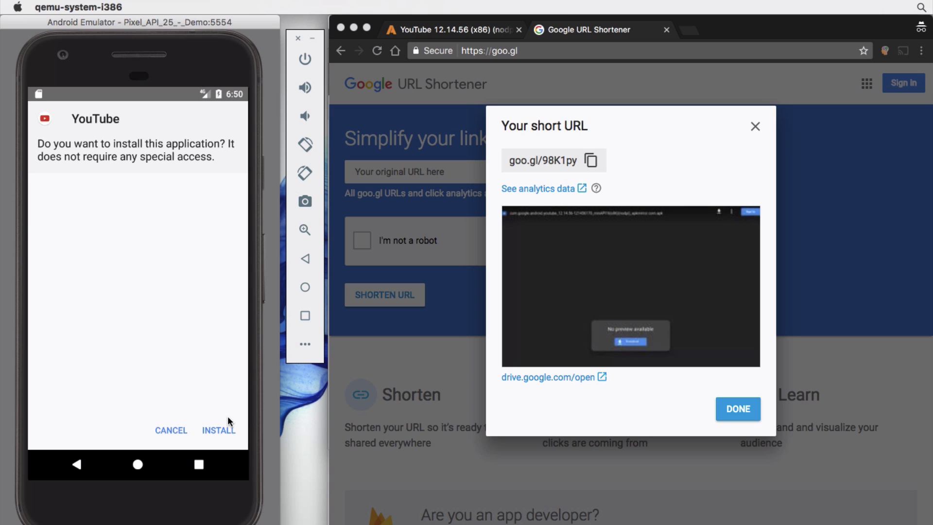
pyautogui.click(224, 429)
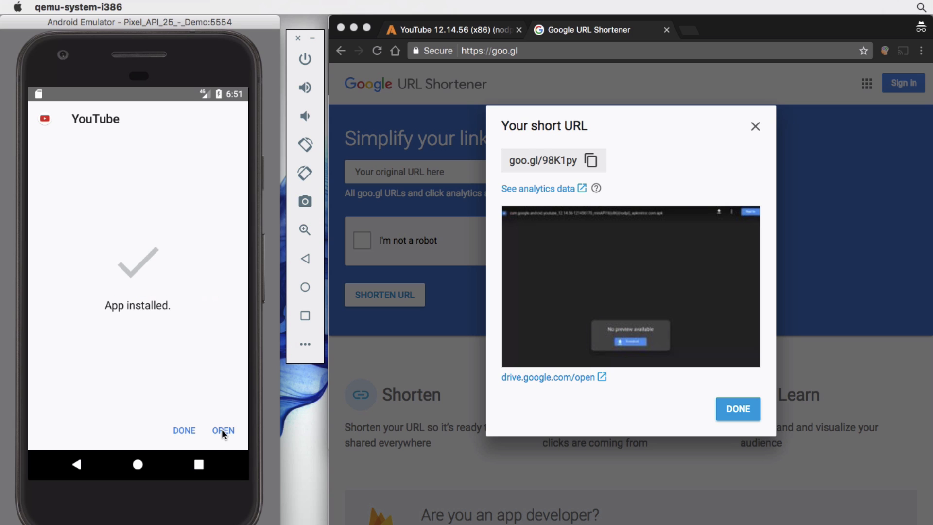
pyautogui.click(223, 430)
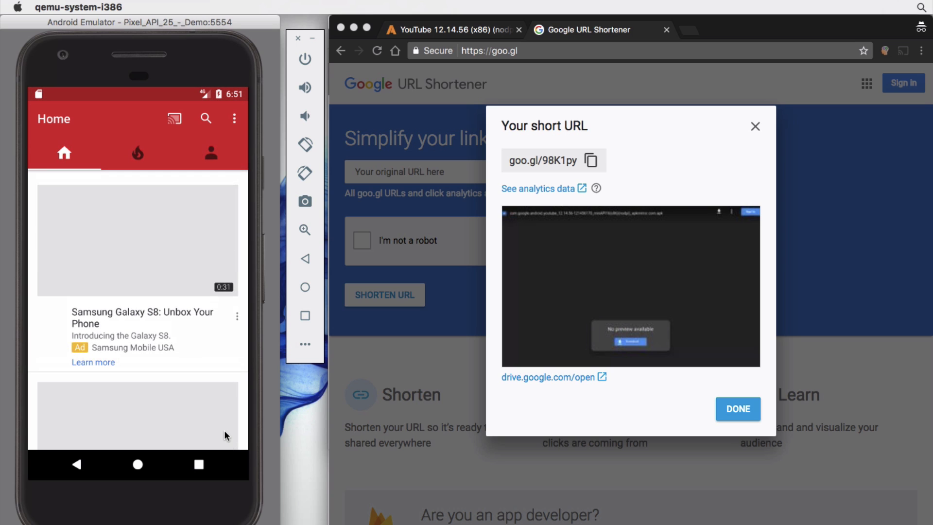
# Step: Search YouTube for 'taylor swift' using the suggestion after typing 'taylor'
pyautogui.scroll(-2, 179, 296)
pyautogui.scroll(-3, 179, 294)
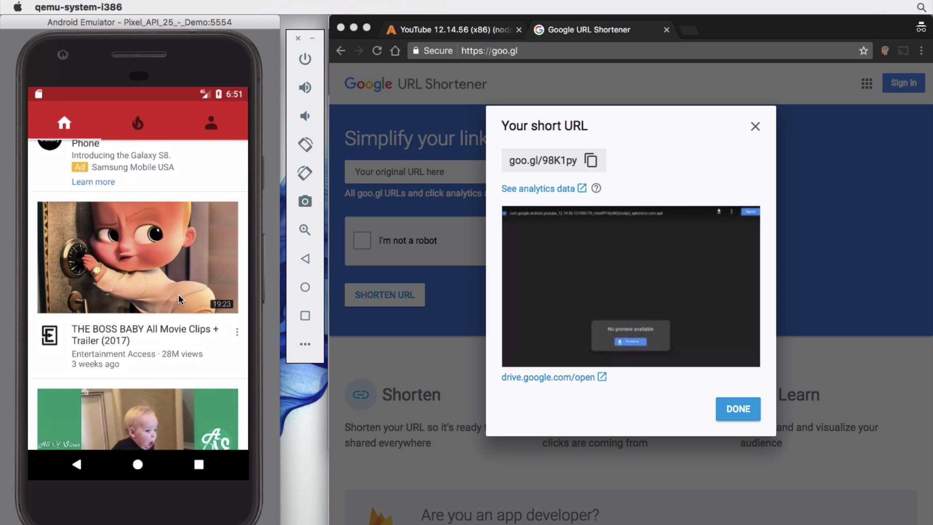
pyautogui.scroll(5, 179, 293)
pyautogui.click(206, 118)
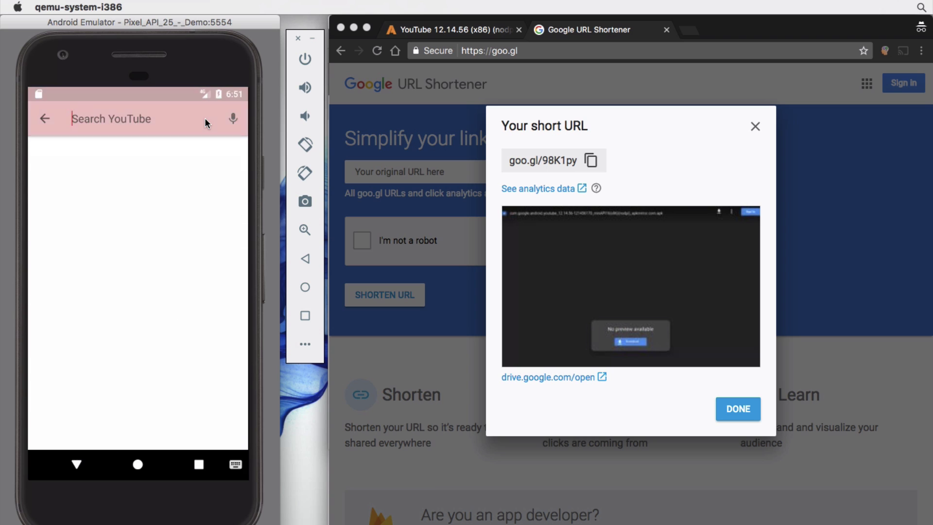
pyautogui.write('taylor')
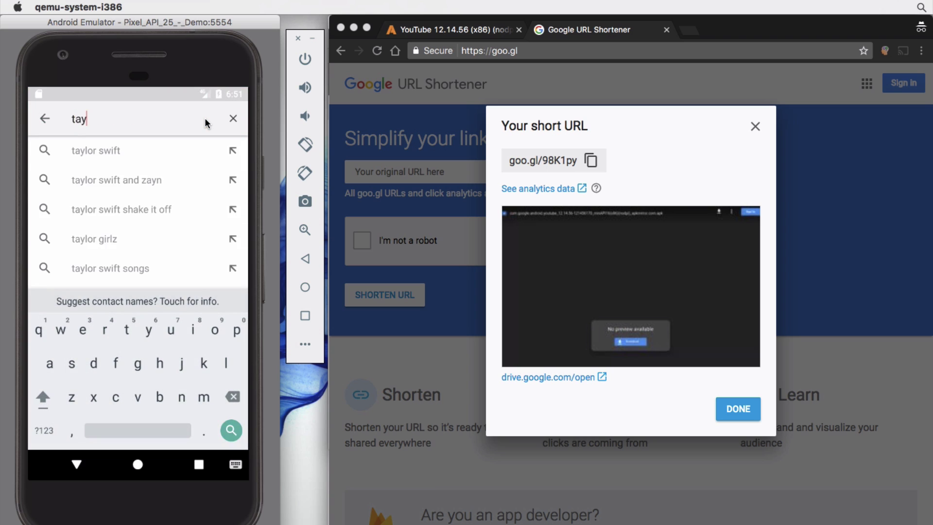
pyautogui.click(154, 148)
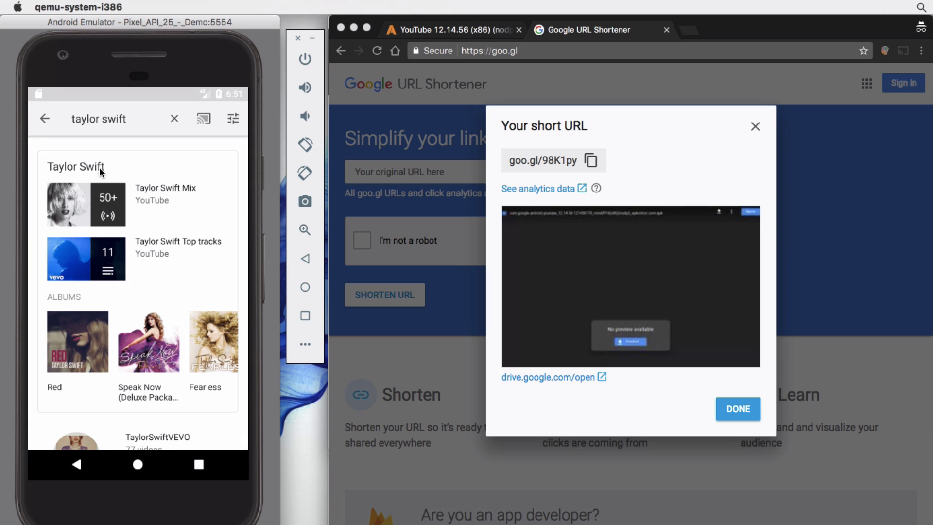
# Step: Play the Taylor Swift Mix, skip the ad, dismiss the YouTube Red promo, and return home
pyautogui.click(71, 218)
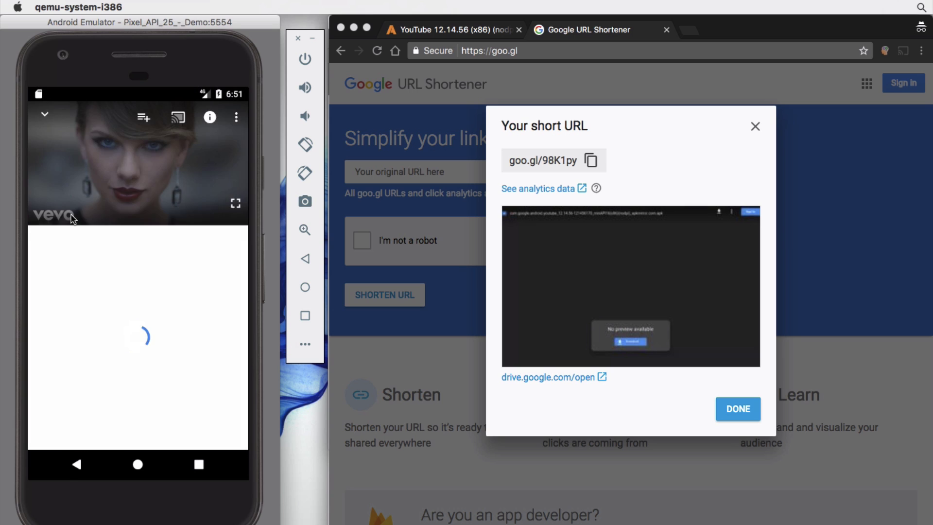
pyautogui.press('XF86AudioRaiseVolume')
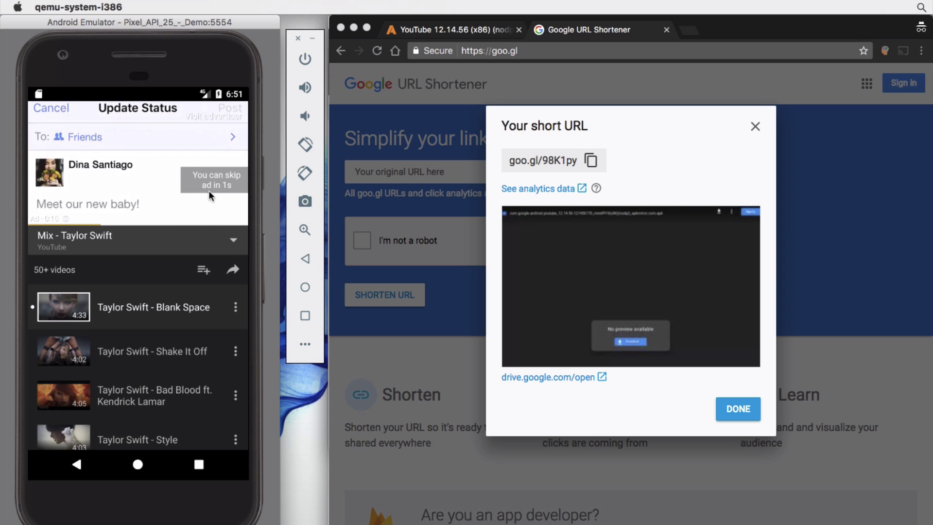
pyautogui.click(221, 183)
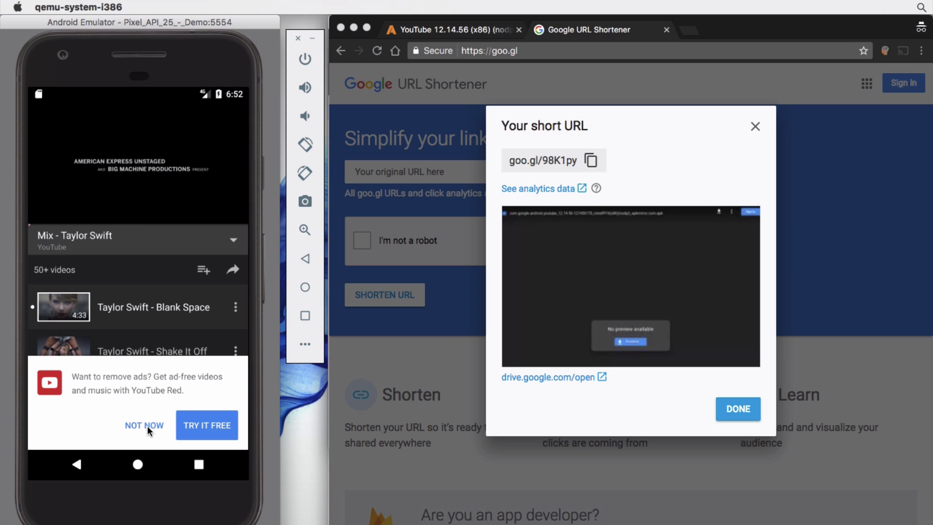
pyautogui.click(148, 426)
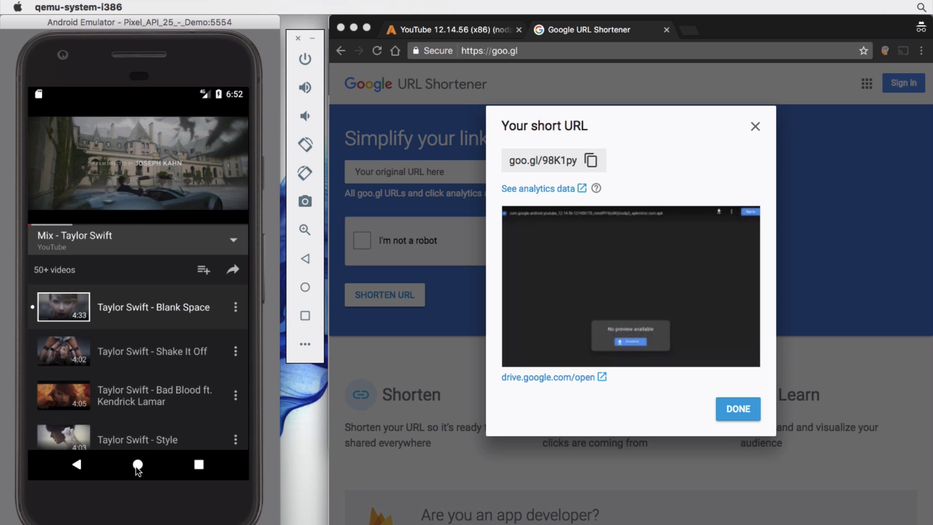
pyautogui.click(138, 466)
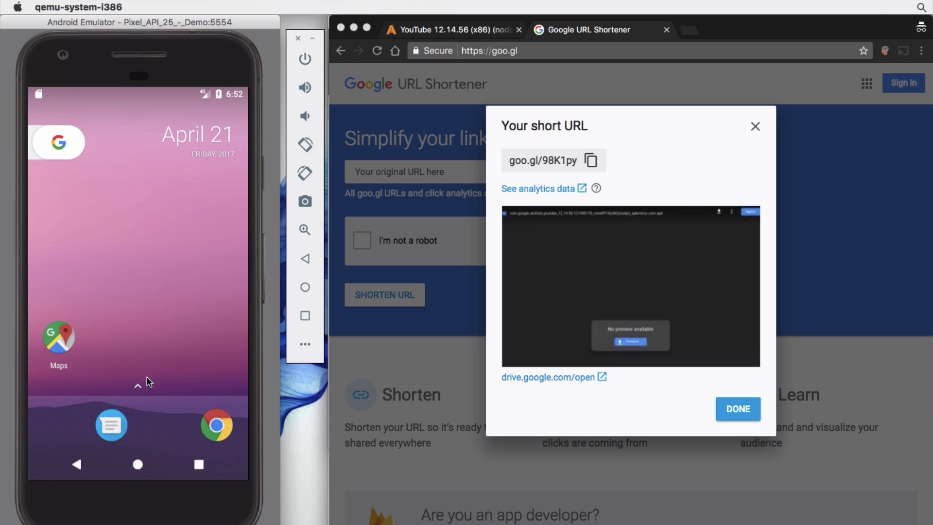
# Step: Show the phone's app drawer listing YouTube, and minimise the desktop Chrome window
pyautogui.moveTo(139, 387); pyautogui.dragTo(170, 311)
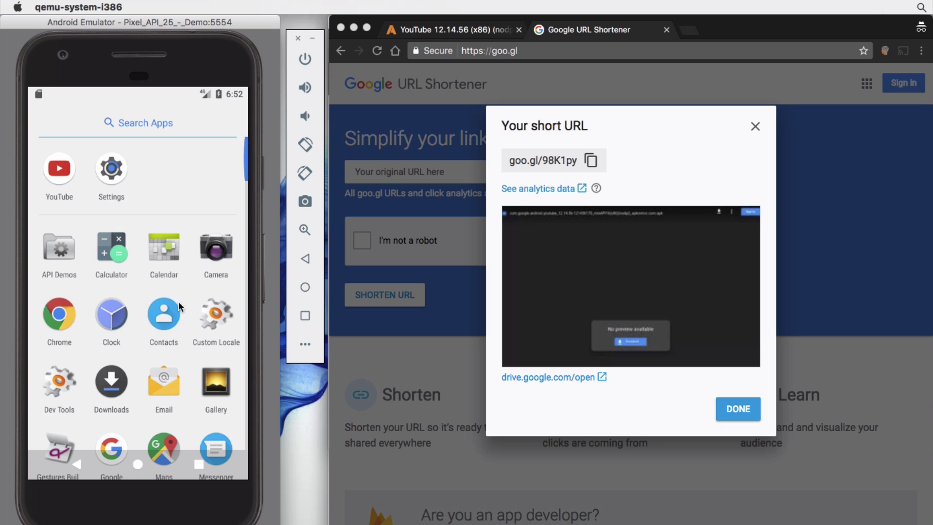
pyautogui.click(354, 27)
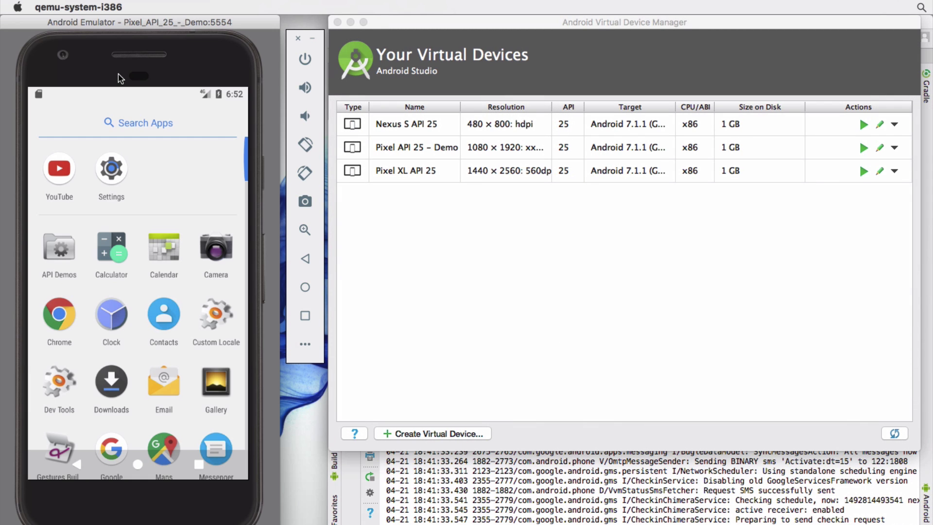
# Step: Quit the emulator, relaunch Pixel API 25 – Demo, enlarge its window, and check YouTube in the app list
pyautogui.click(88, 5)
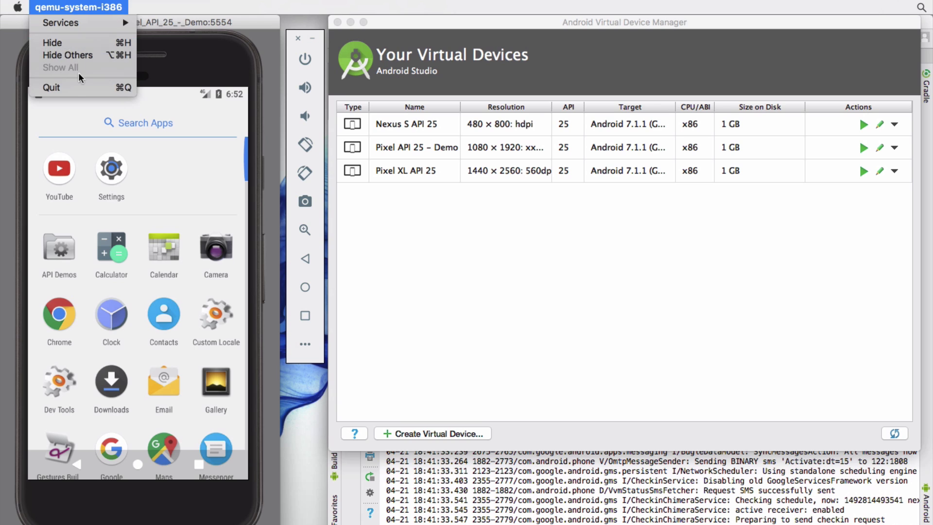
pyautogui.click(78, 86)
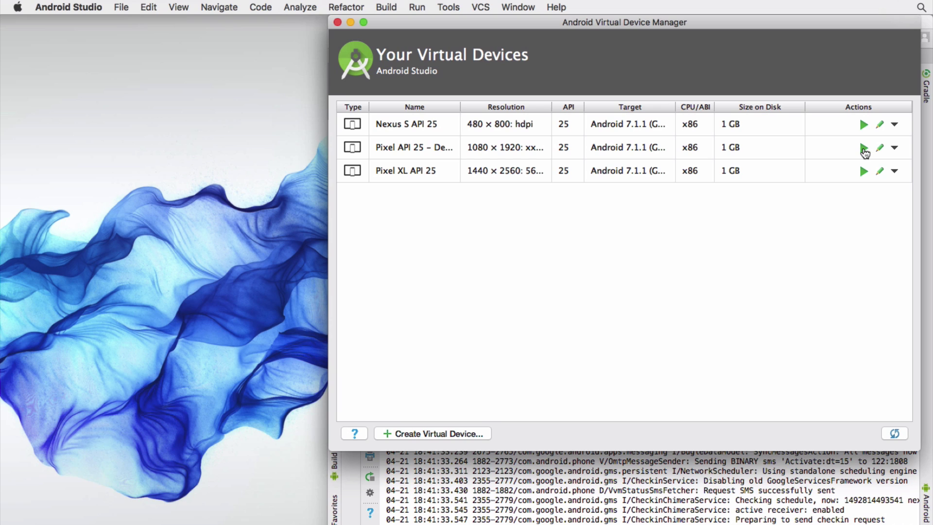
pyautogui.click(865, 149)
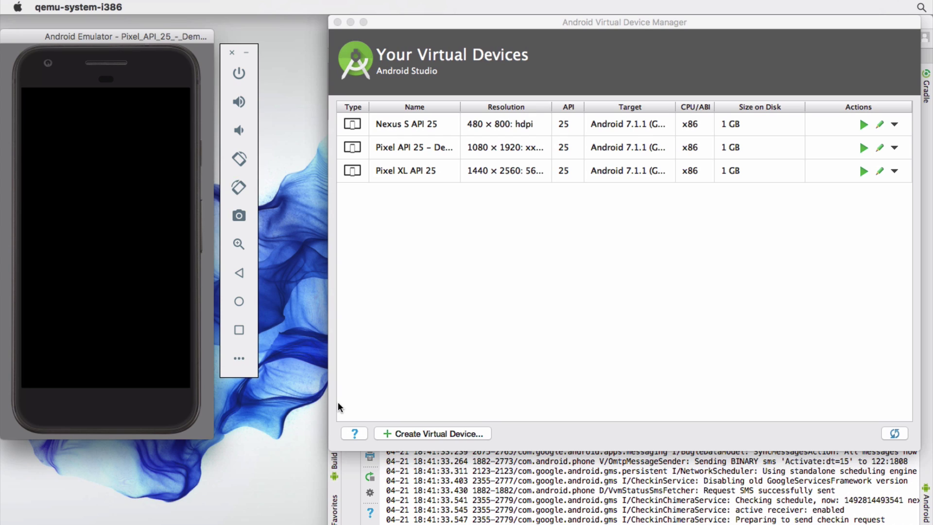
pyautogui.moveTo(216, 441); pyautogui.dragTo(279, 461)
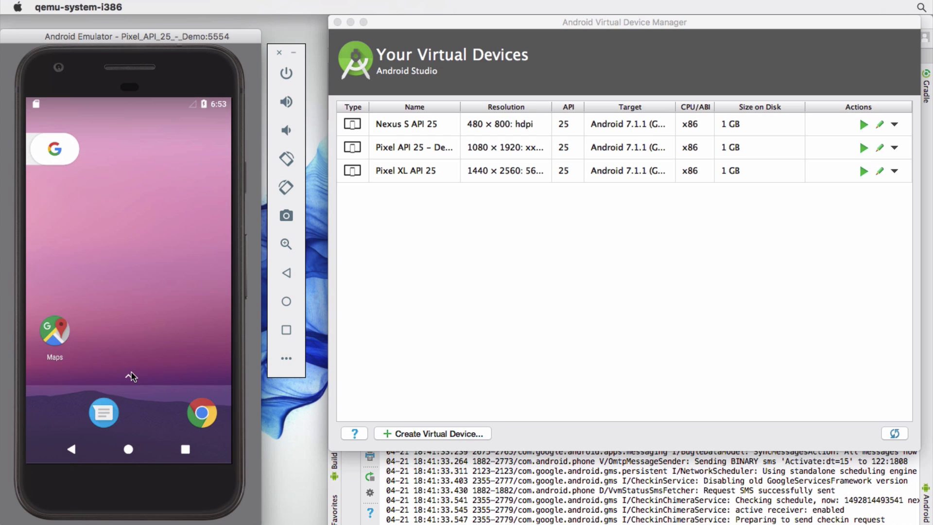
pyautogui.click(131, 375)
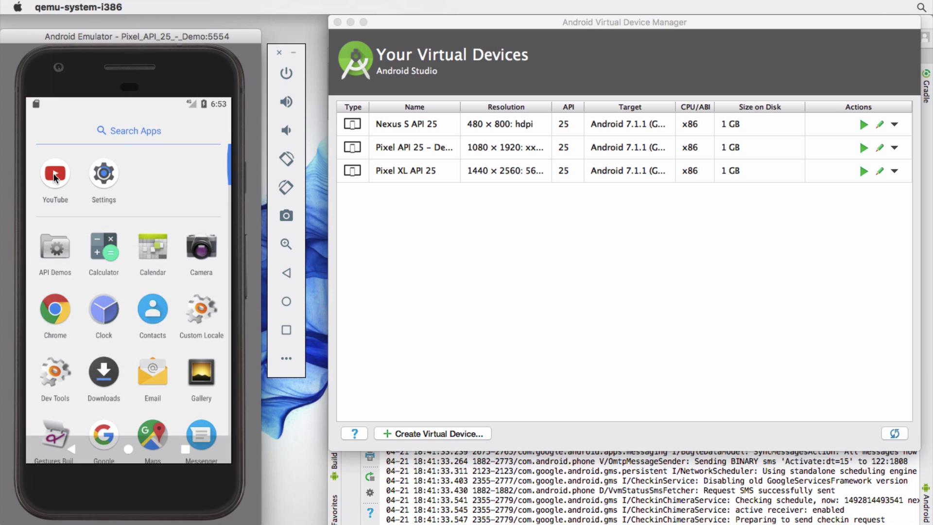